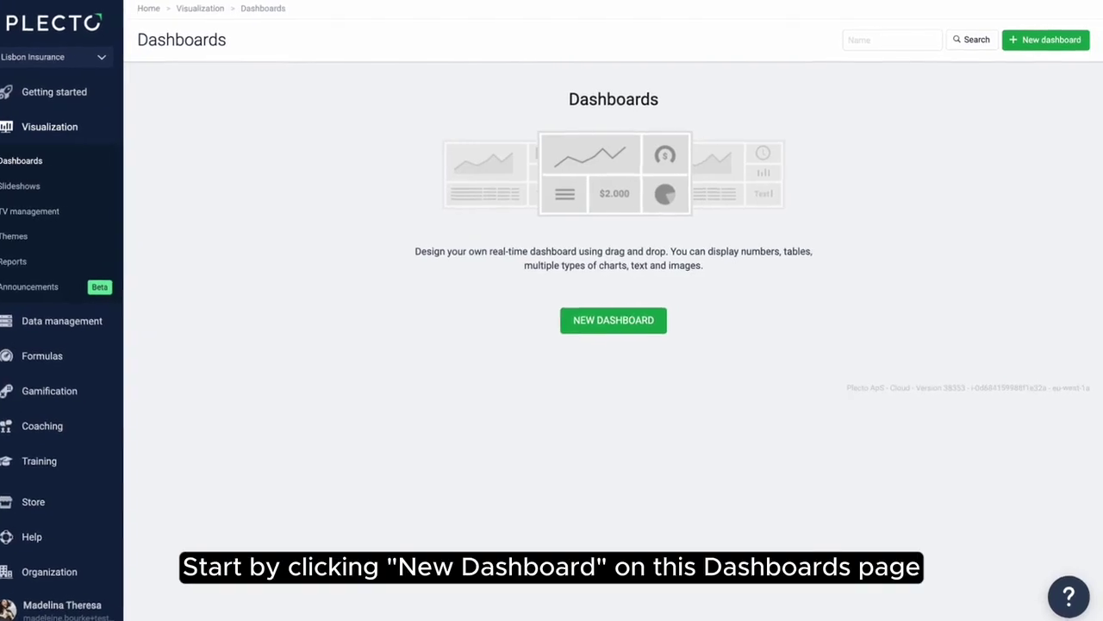
Step: Start a new dashboard titled 'Sales Deals US'
click(568, 336)
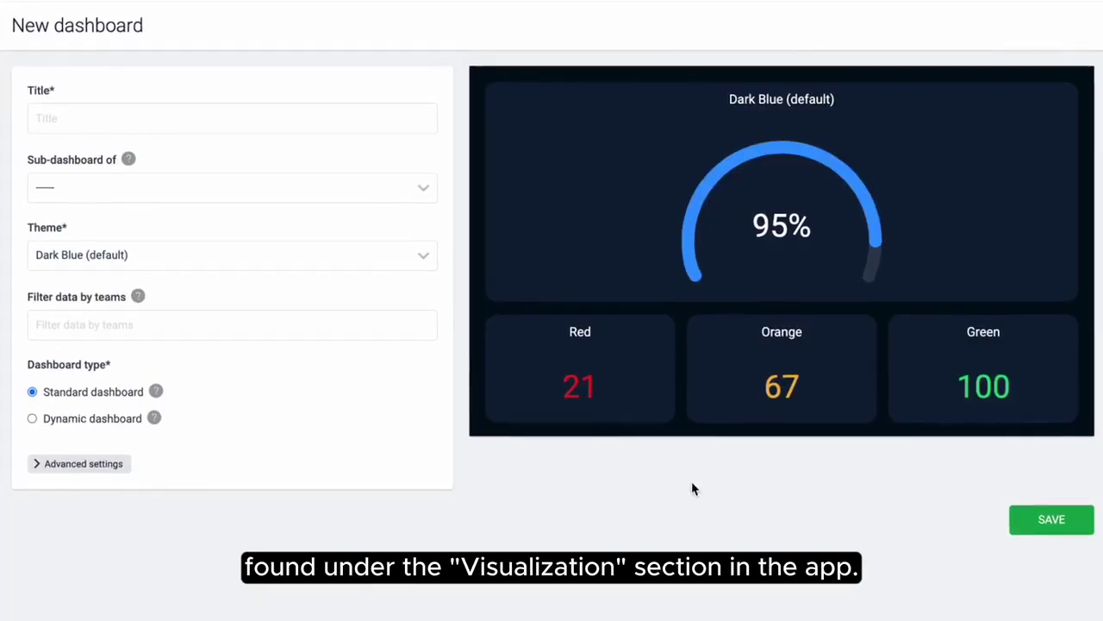
click(119, 126)
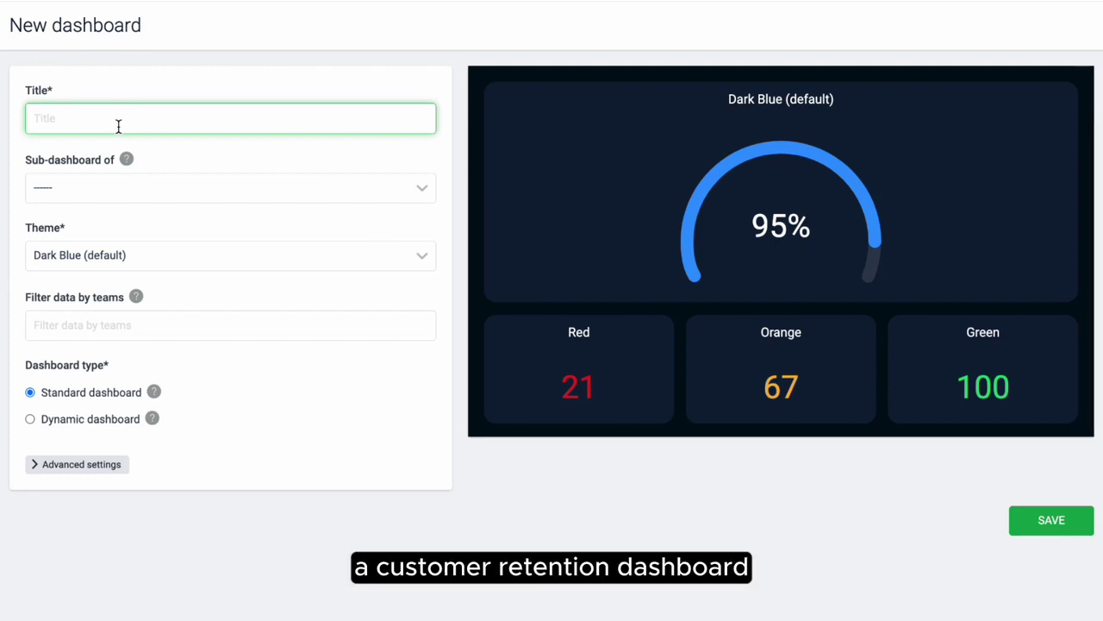
text(Sales Deals US)
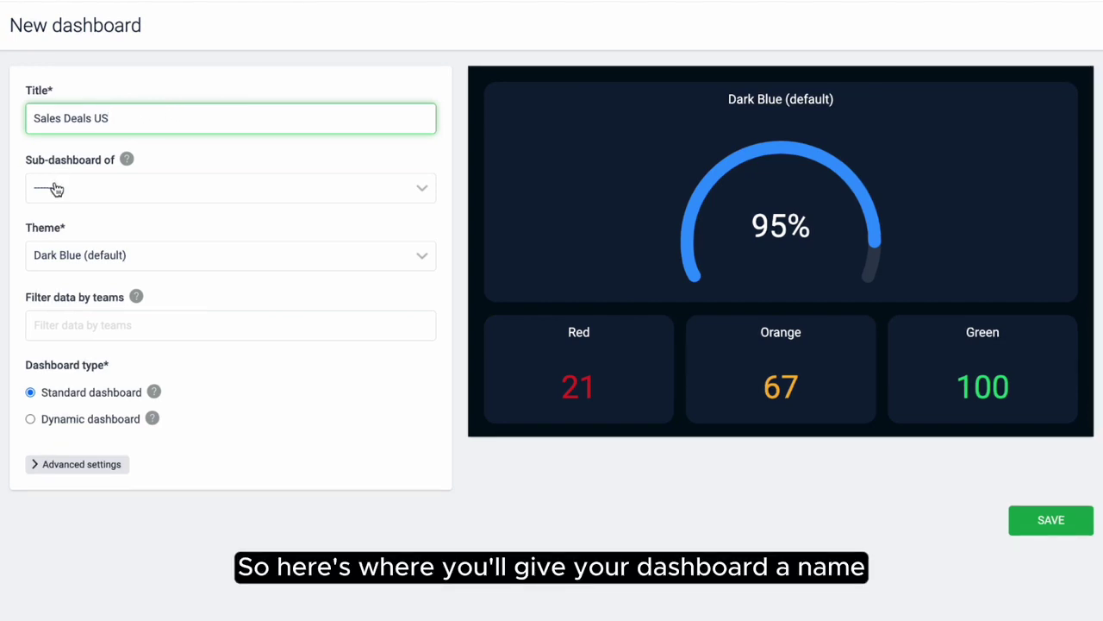
Step: Keep the Dark Blue (default) theme, make it a dynamic dashboard, and reveal advanced settings
click(54, 255)
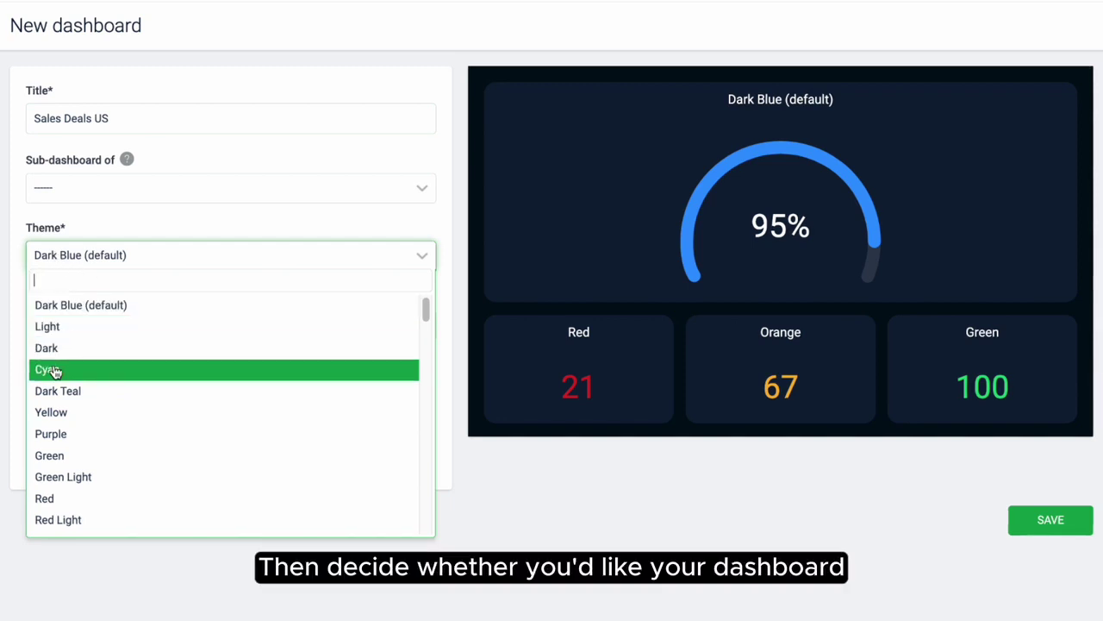
click(50, 328)
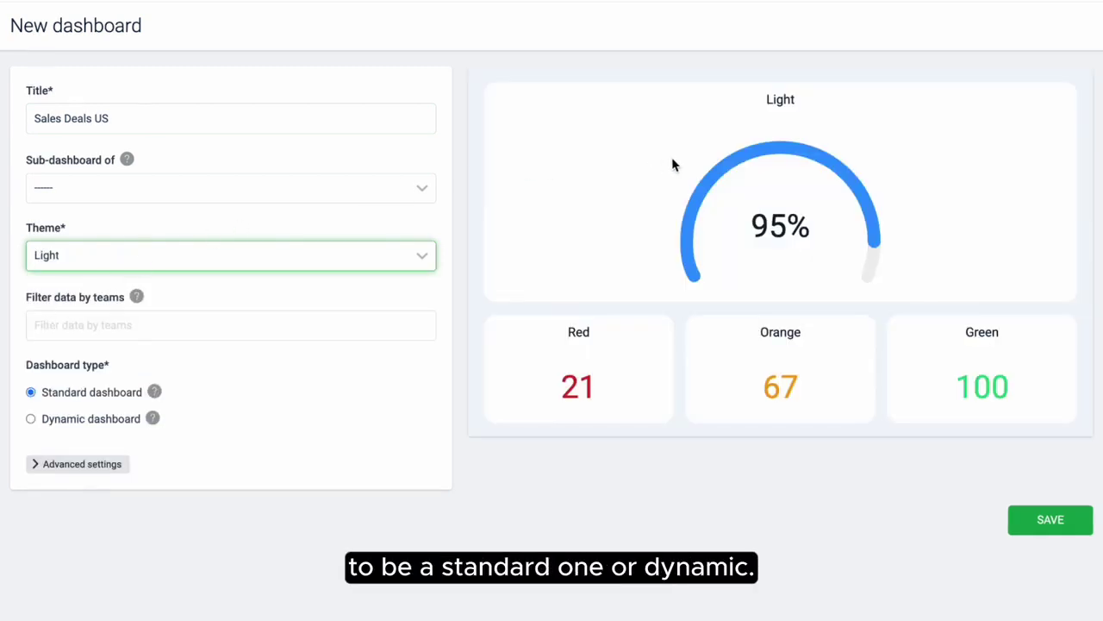
click(223, 267)
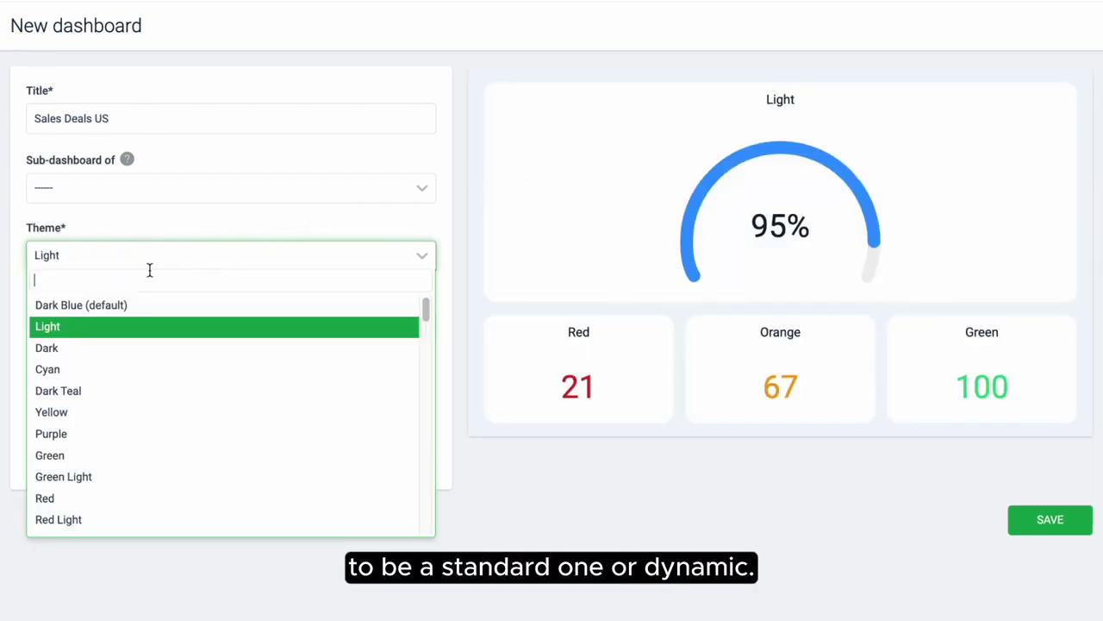
click(51, 305)
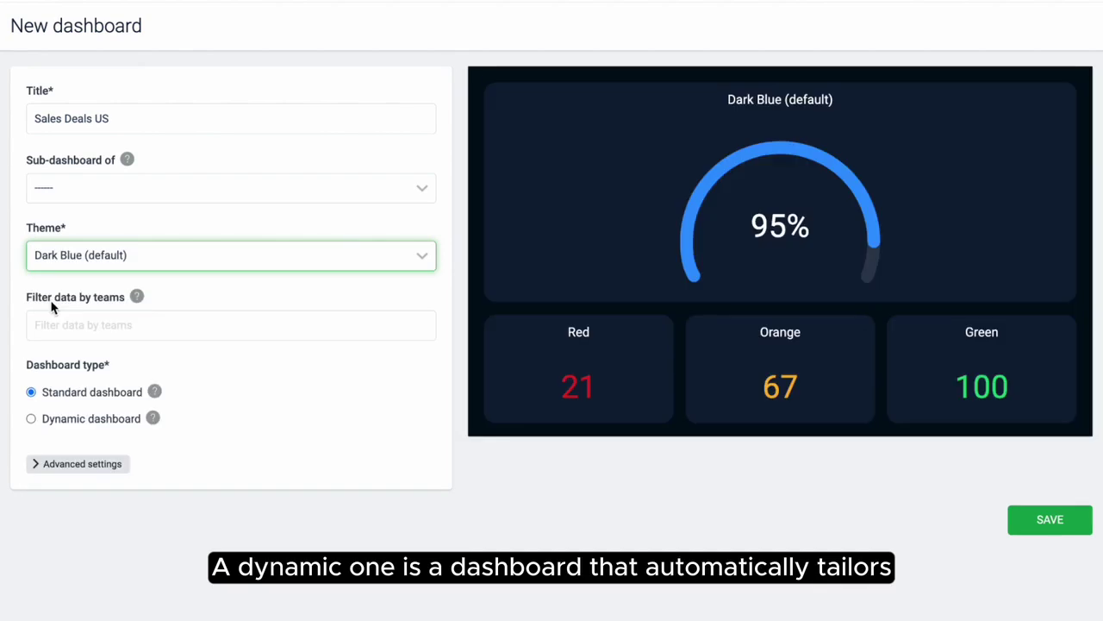
click(32, 419)
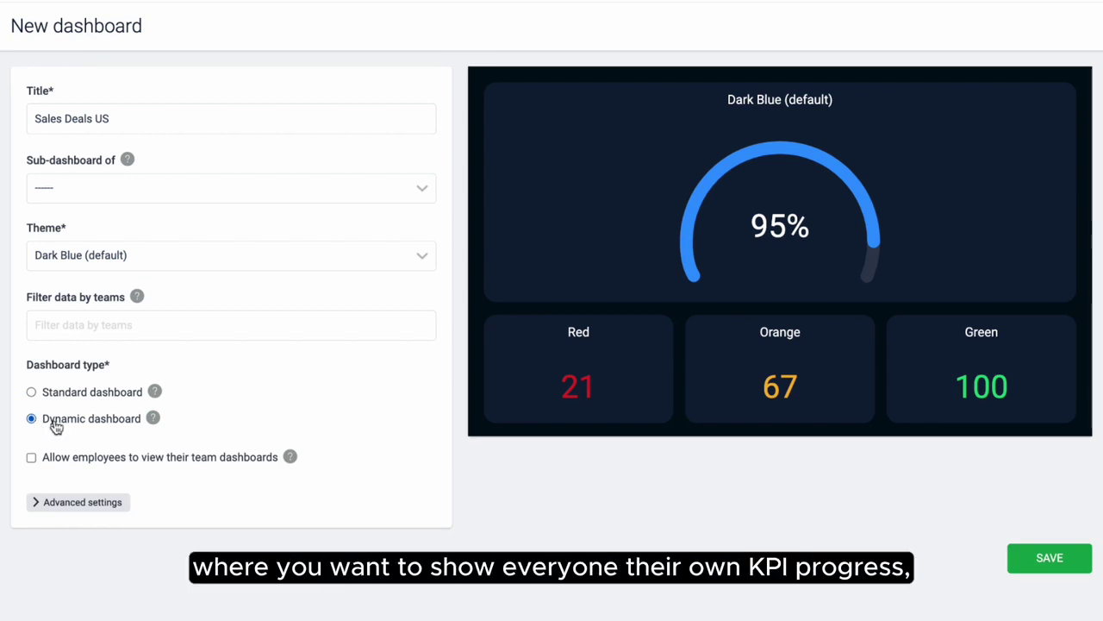
mouse_move(155, 422)
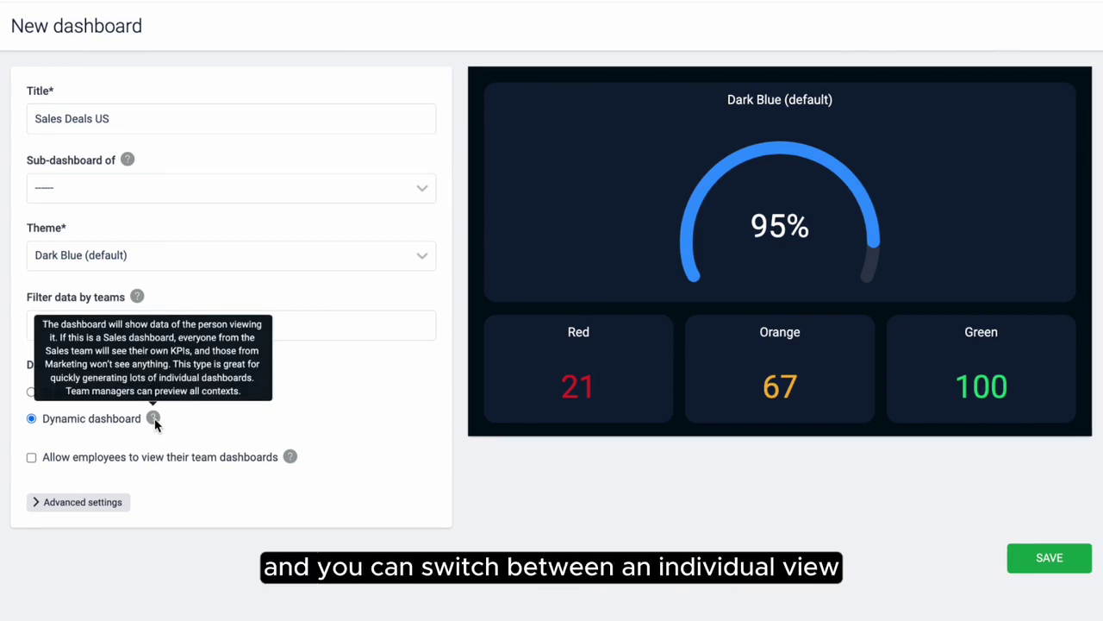
click(41, 505)
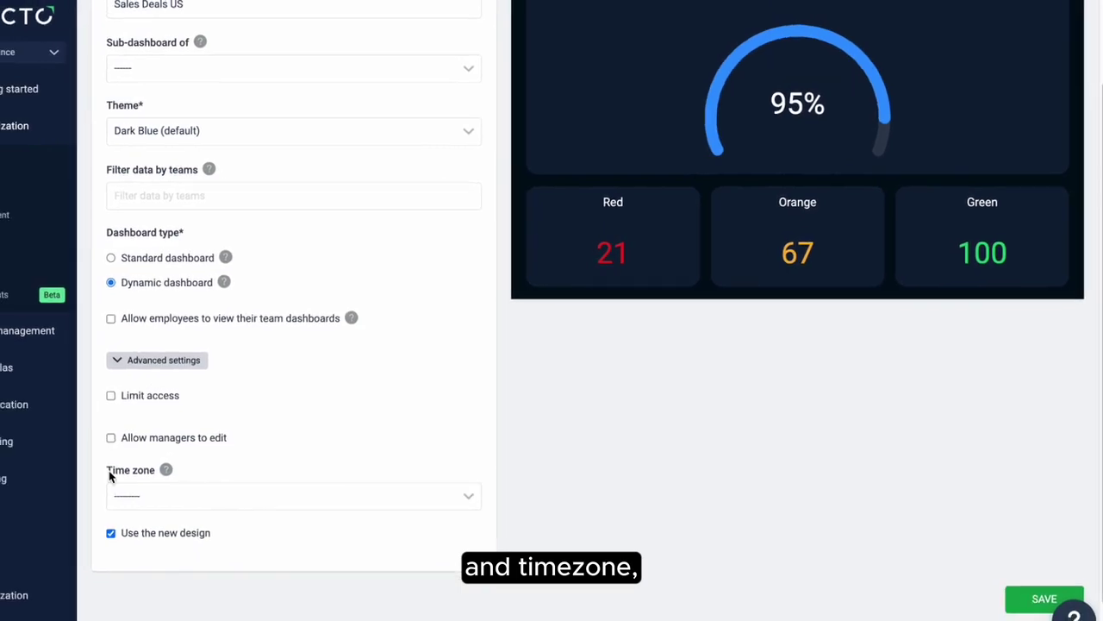
Step: Save the Sales Deals US dashboard and bring up the widget type gallery
click(1048, 587)
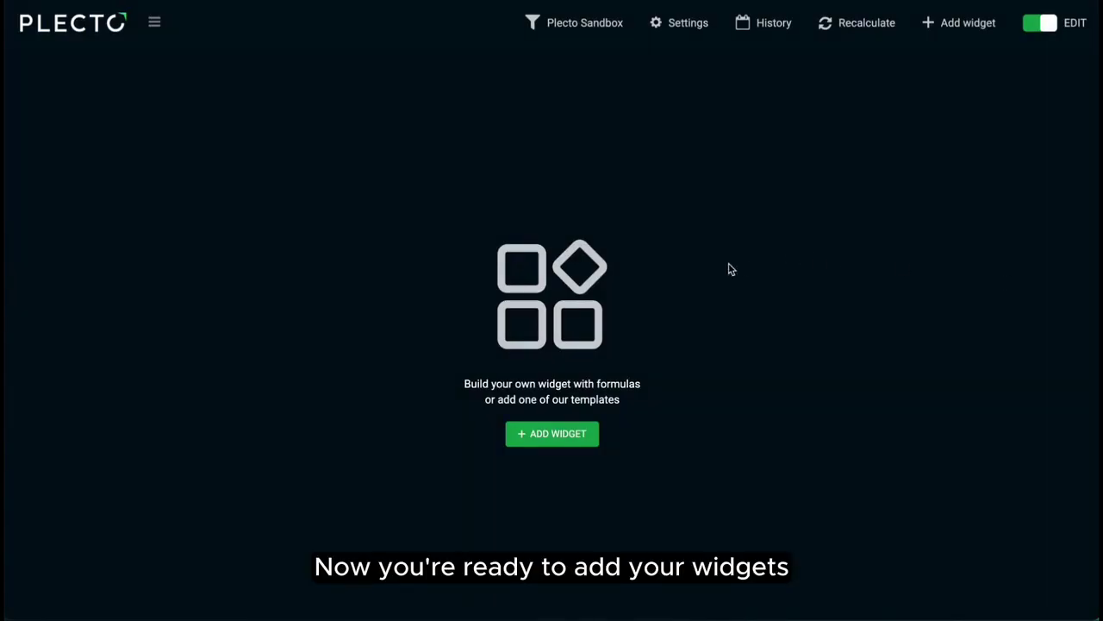
click(545, 439)
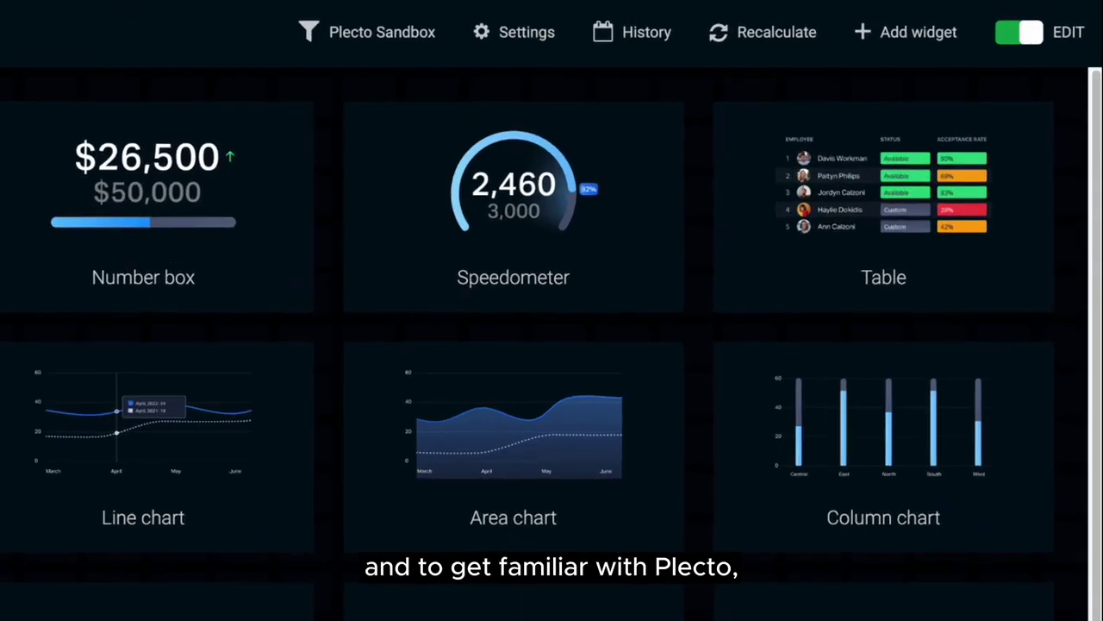
Step: Search templates for 'value of new' and use the per-Employee leaderboard with the existing Pipedrive 3 formula
click(144, 146)
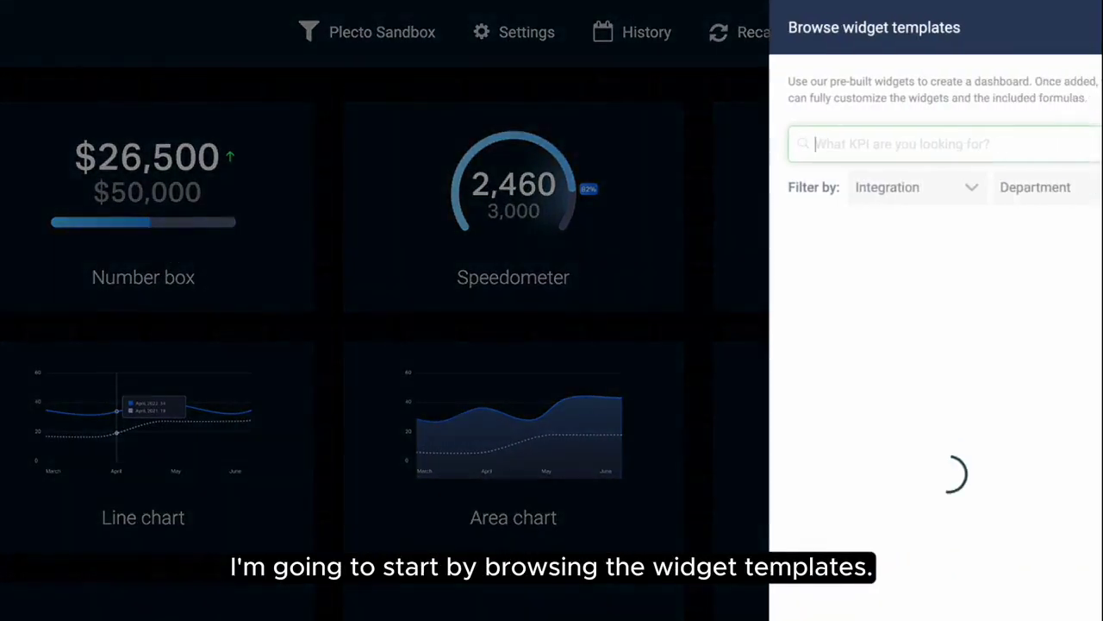
click(810, 143)
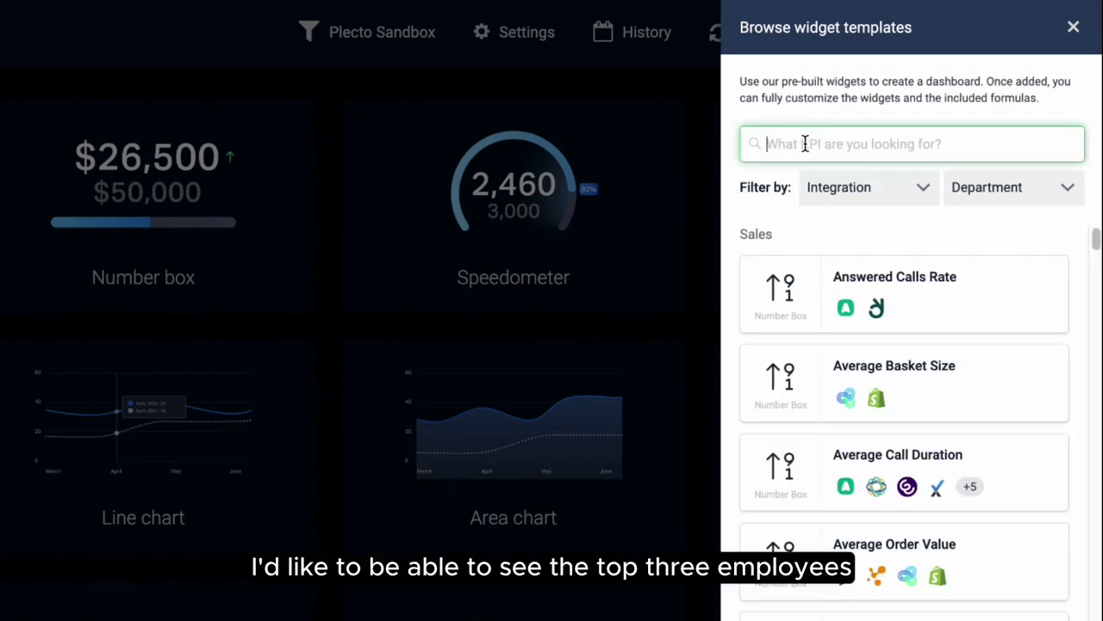
text(value of ne)
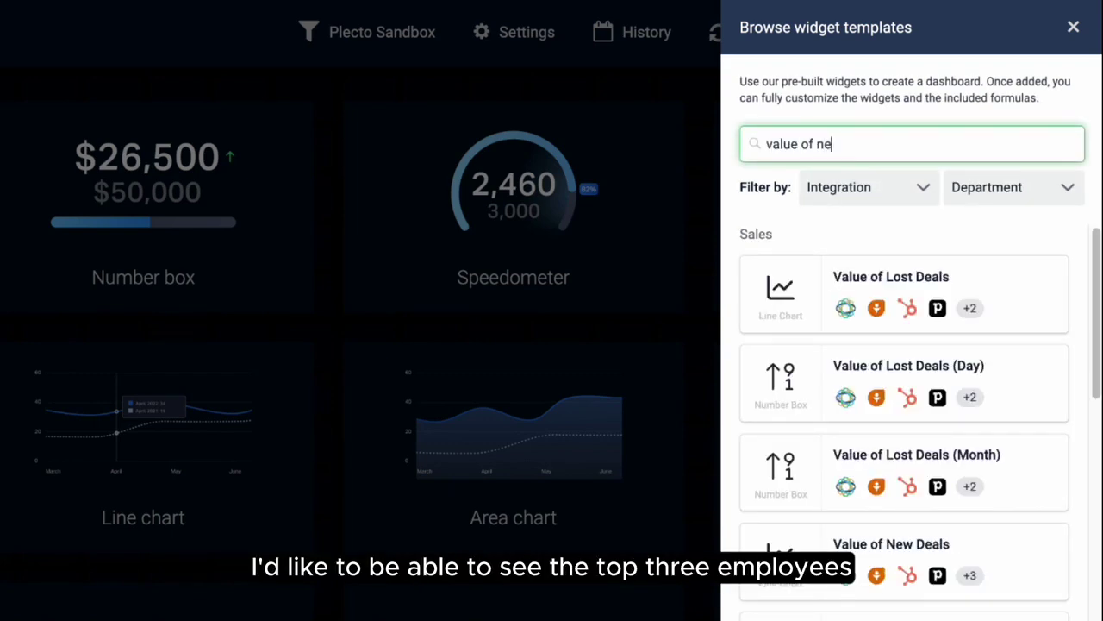
text(w)
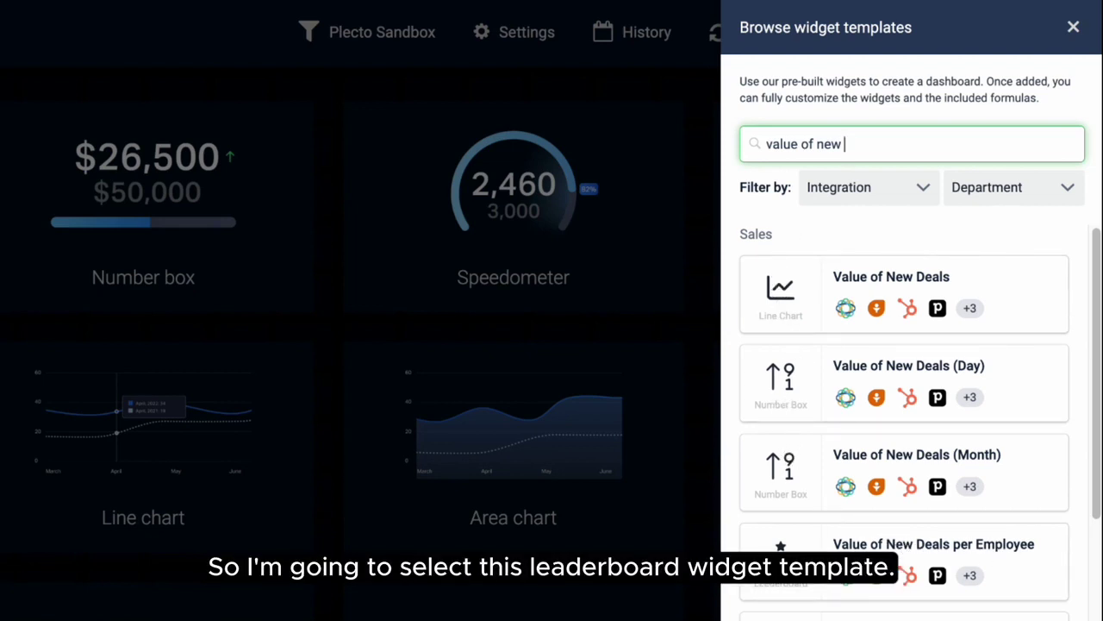
click(766, 551)
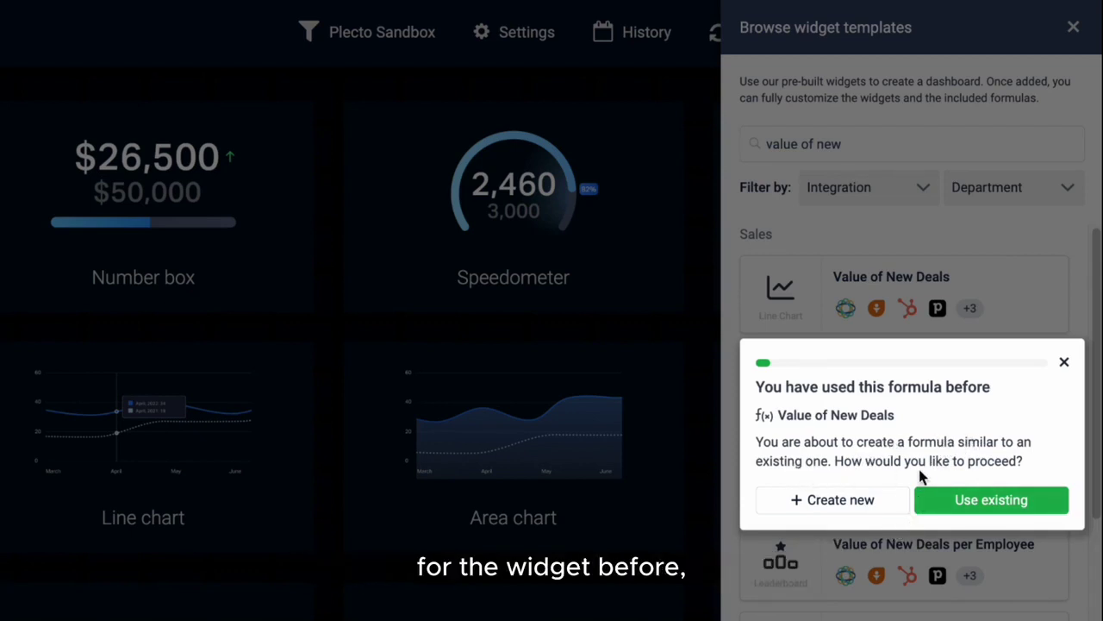
click(989, 502)
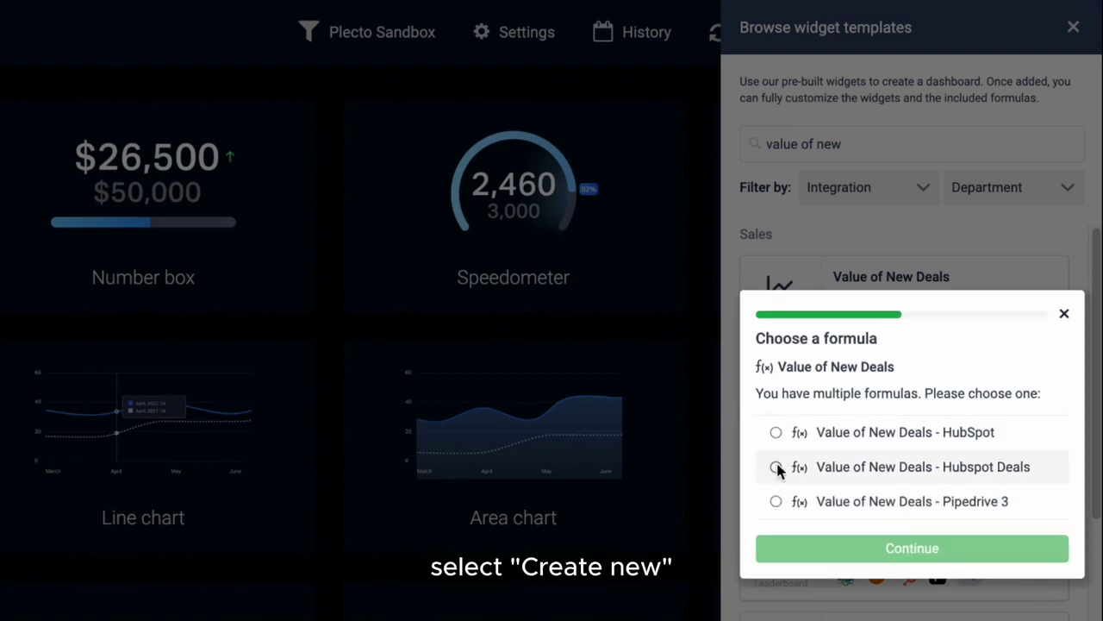
click(778, 500)
click(957, 548)
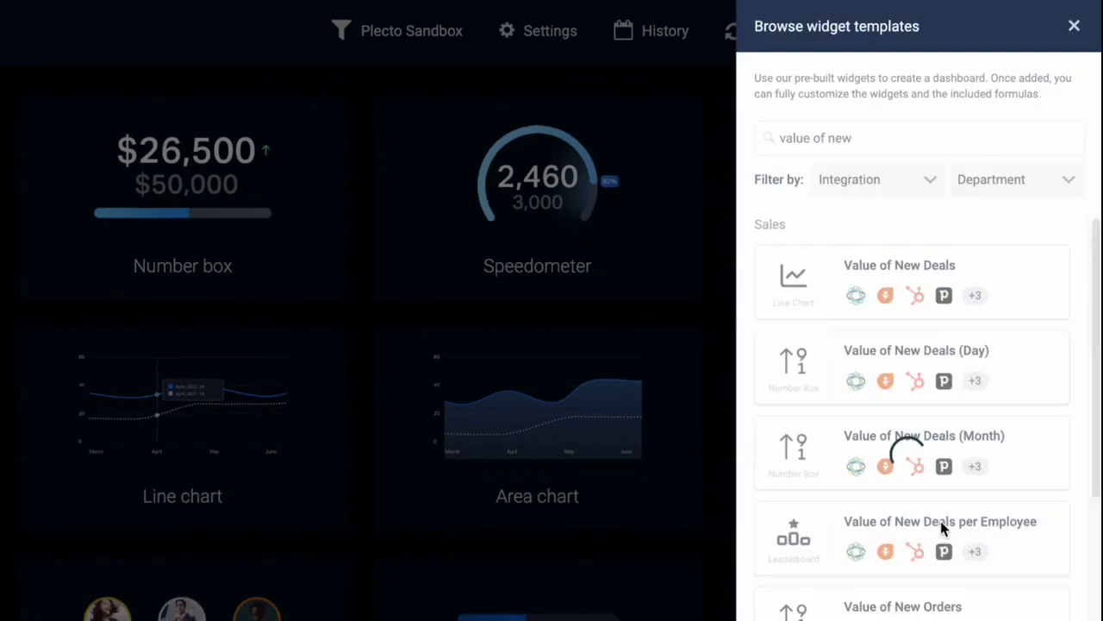
Step: Size the leaderboard and set it to the top 3 employees, shortened values and a Total summary
drag(42, 75, 483, 364)
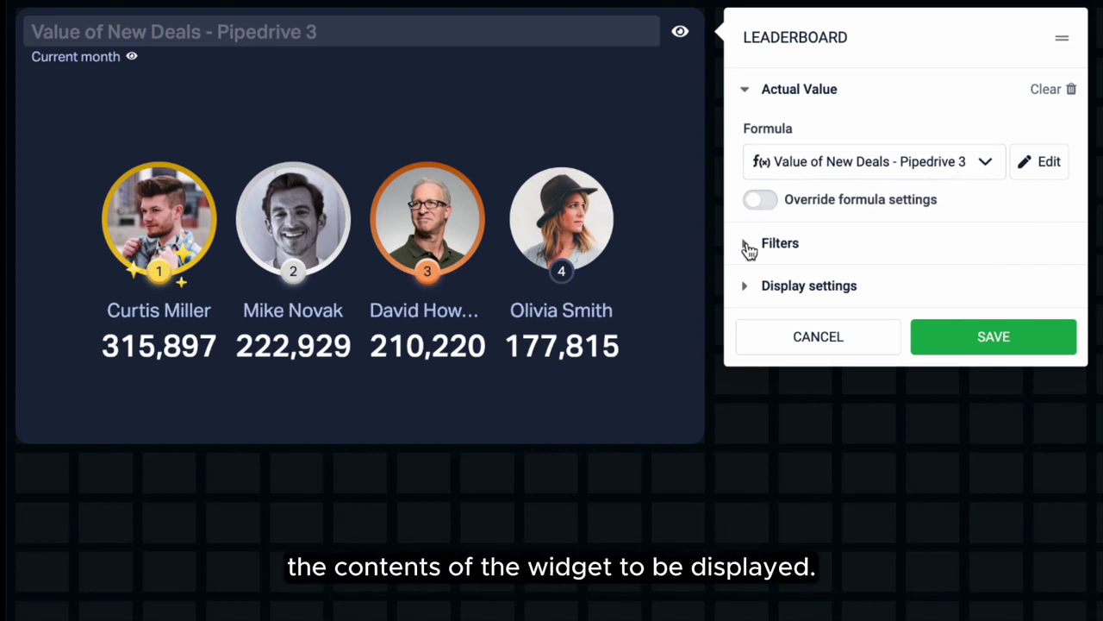
click(745, 288)
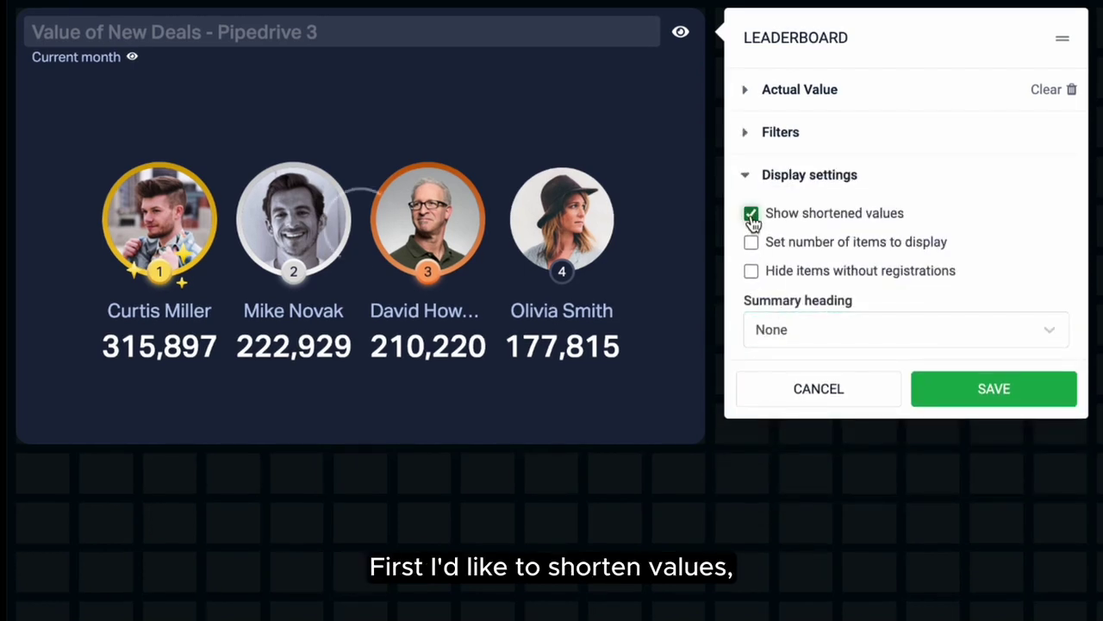
click(751, 242)
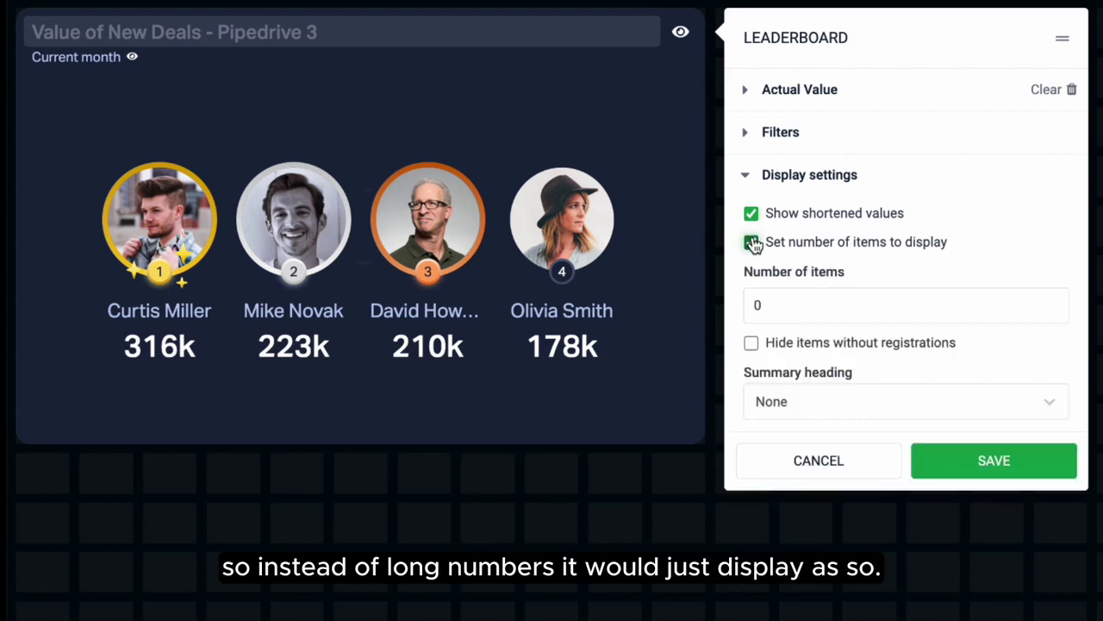
click(781, 298)
key(BackSpace)
text(3)
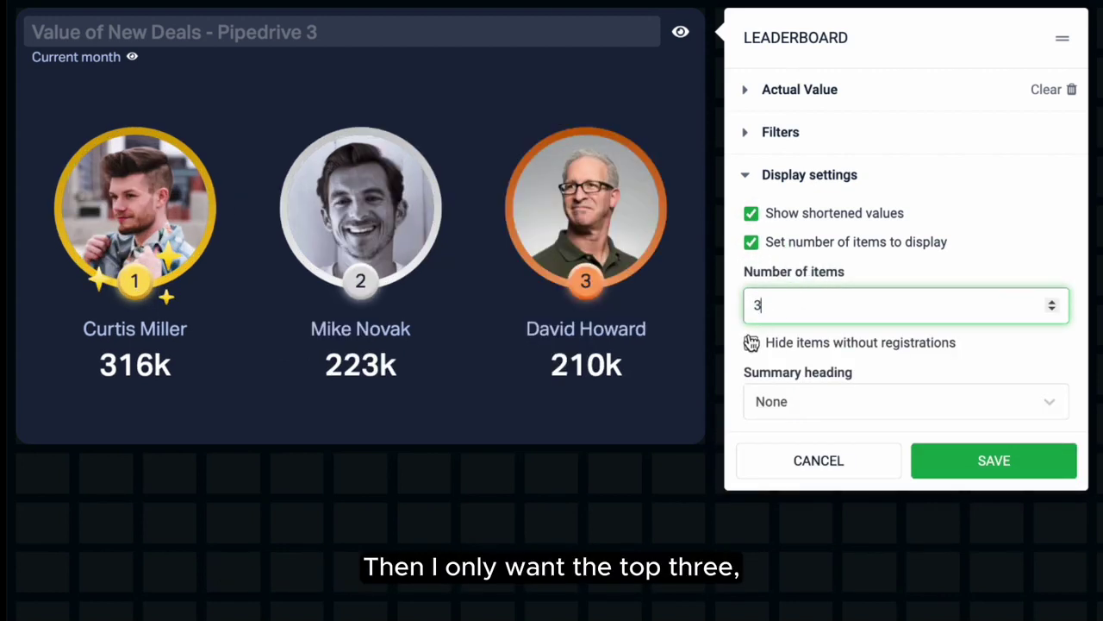
click(794, 409)
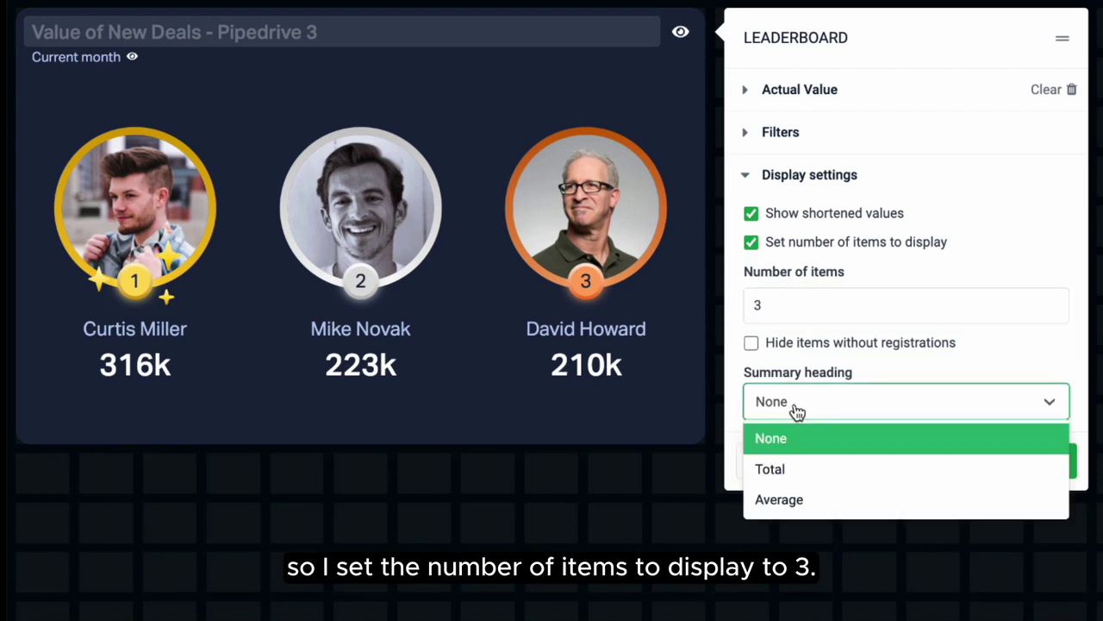
click(794, 475)
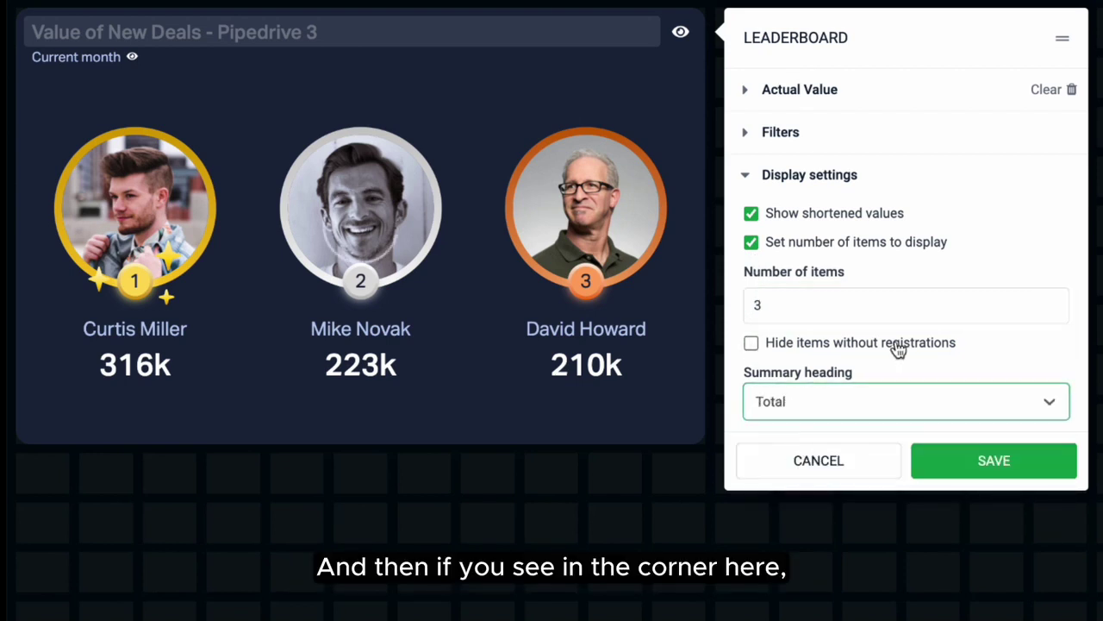
click(971, 463)
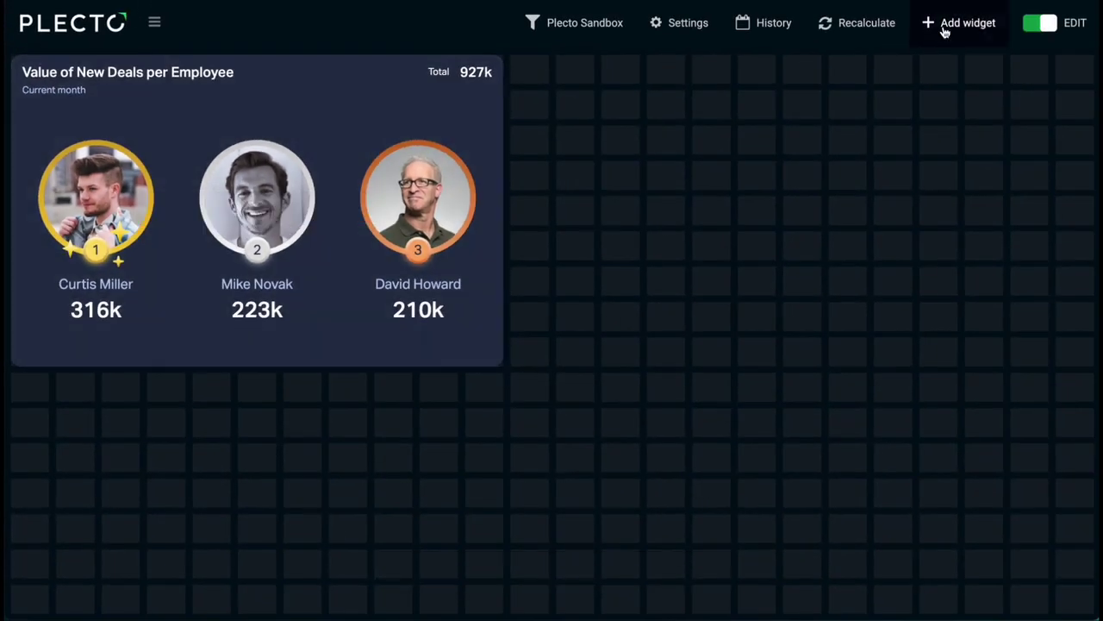
Step: Add the Value of Won Deals line chart template using the existing Pipedrive 2 formula
click(944, 31)
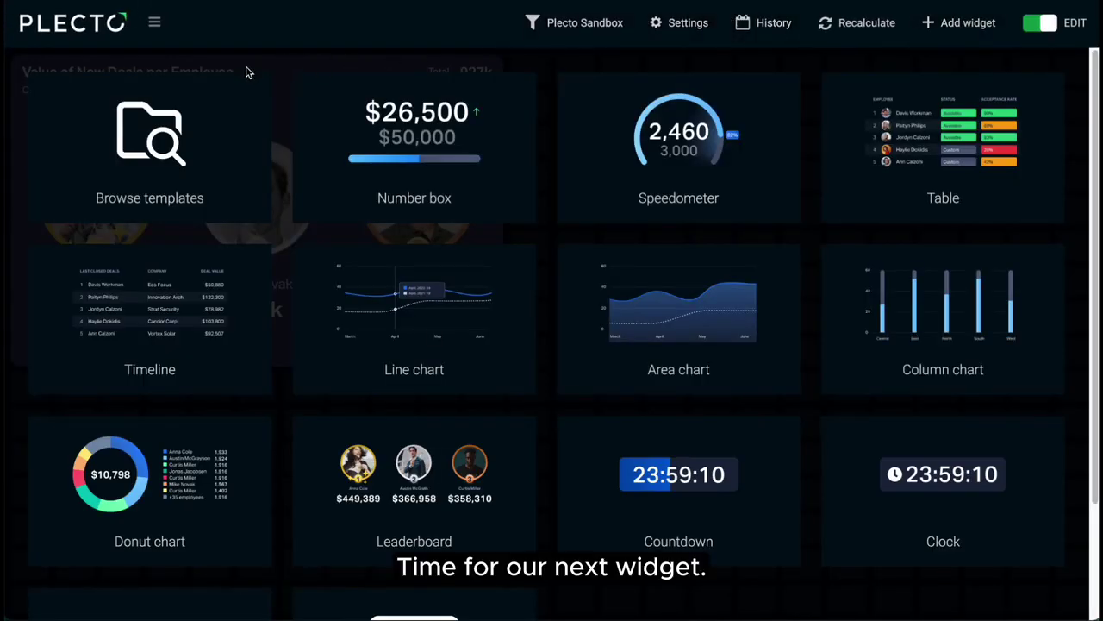
click(138, 138)
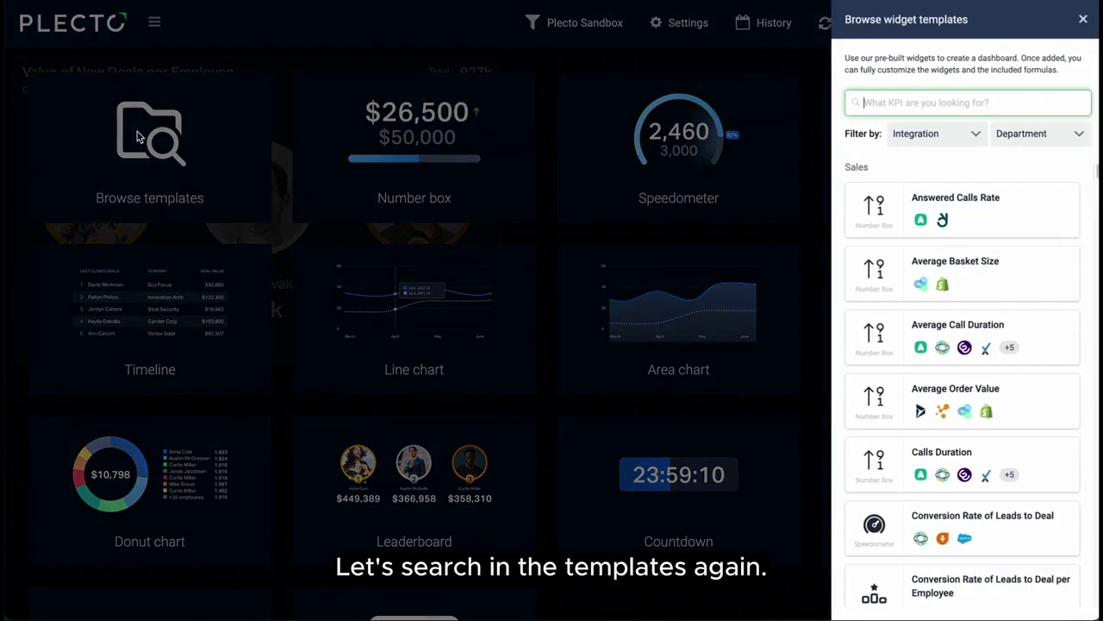
text(value)
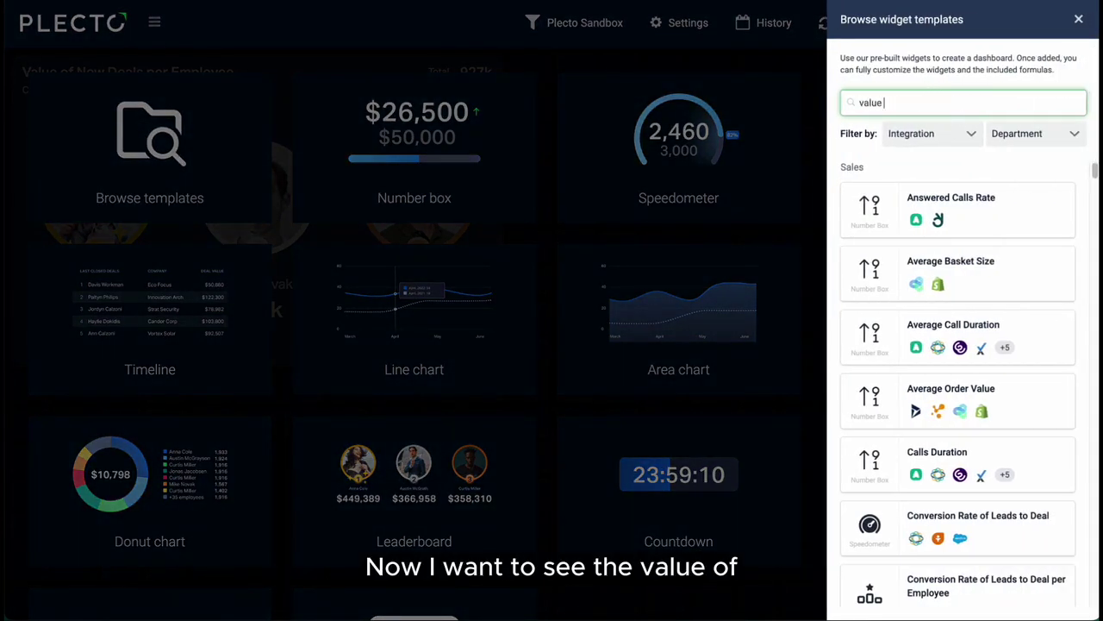
text( of won)
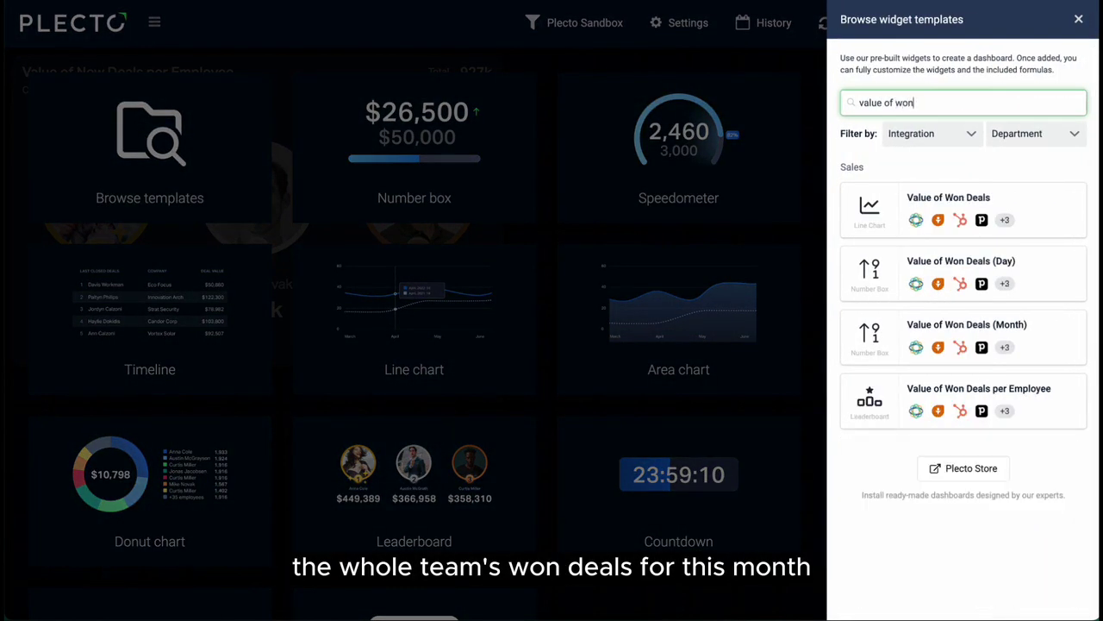
click(871, 228)
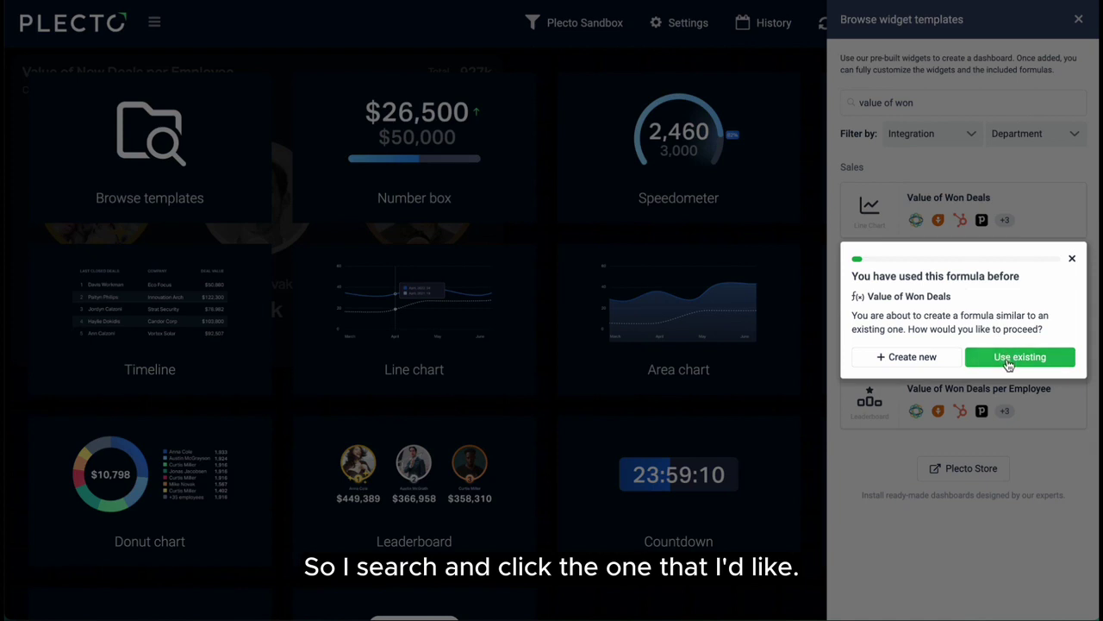
click(1009, 360)
click(866, 296)
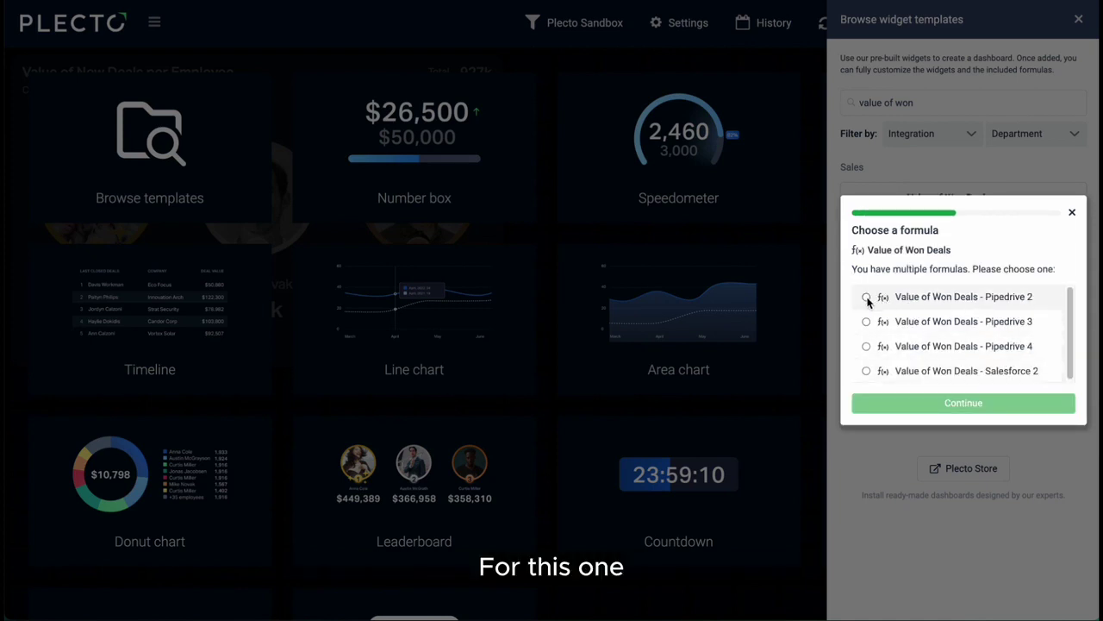
click(958, 402)
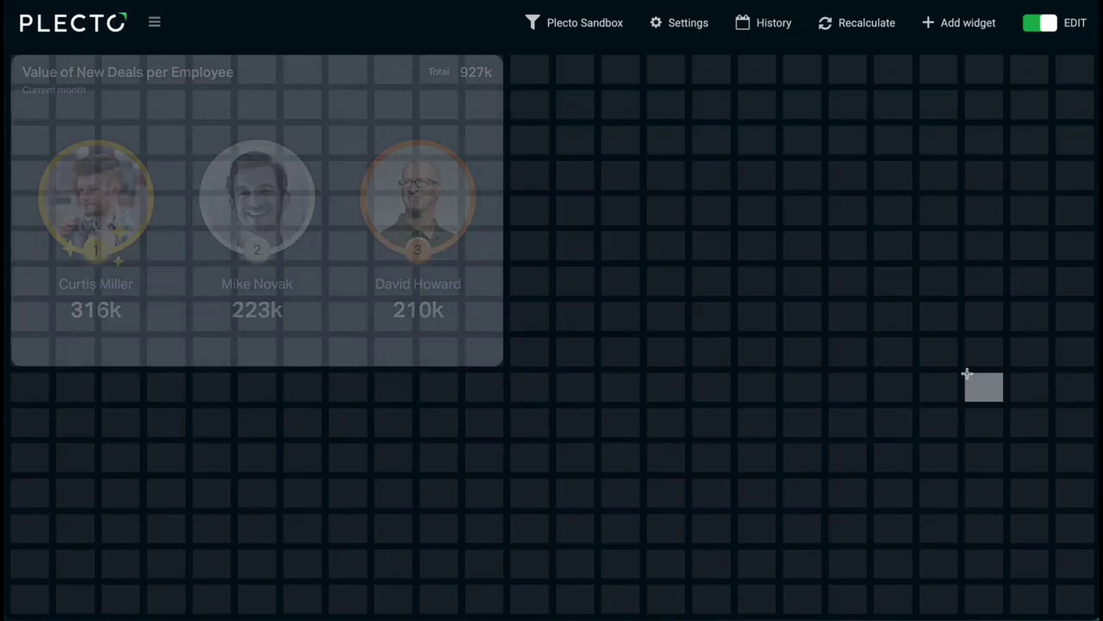
Step: Place the line chart beside the leaderboard, turn off Accumulate, compare to Previous period, and save
drag(537, 77, 891, 358)
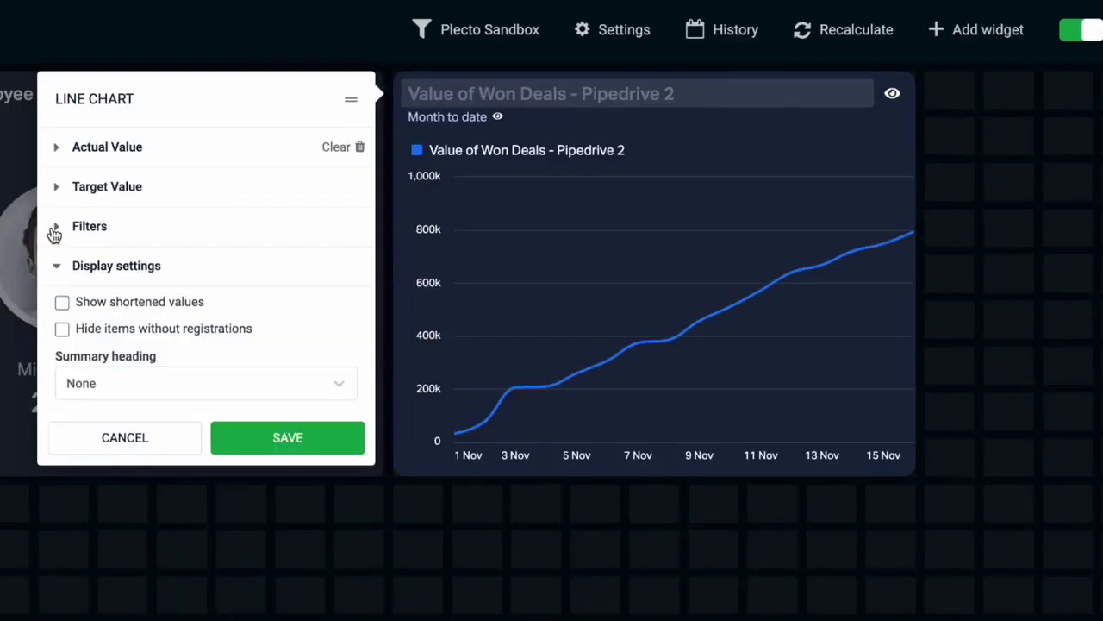
click(250, 175)
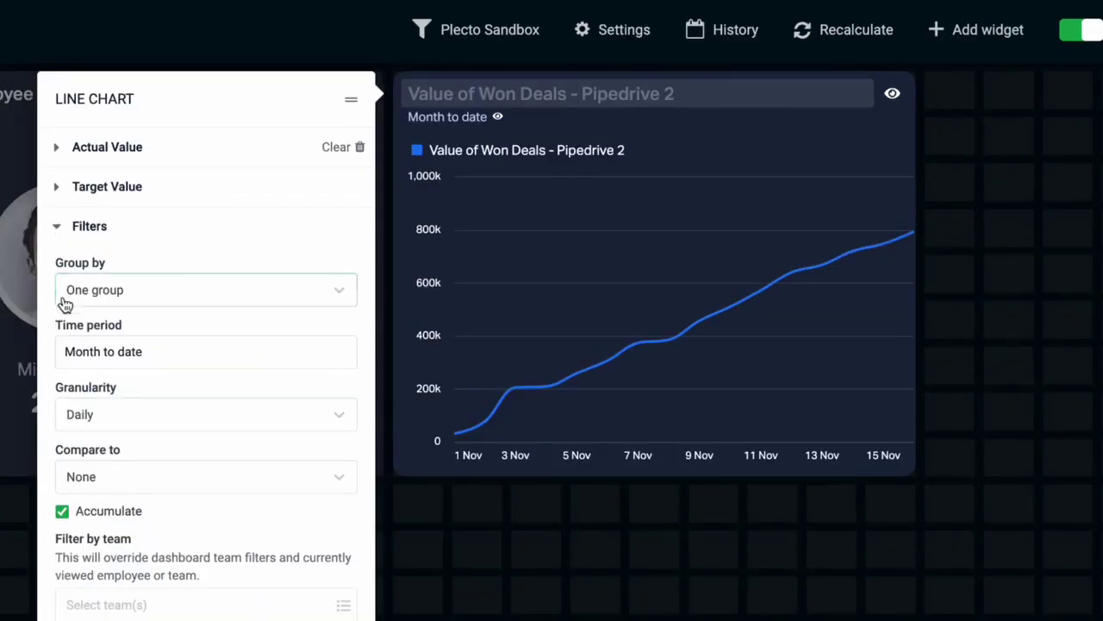
click(63, 512)
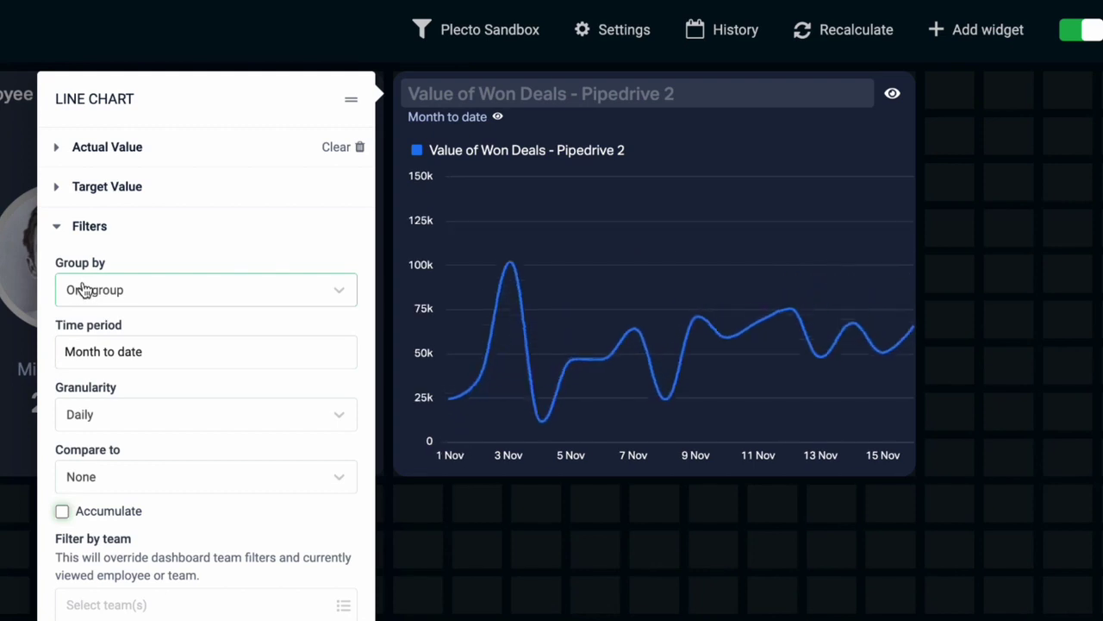
click(93, 481)
click(103, 540)
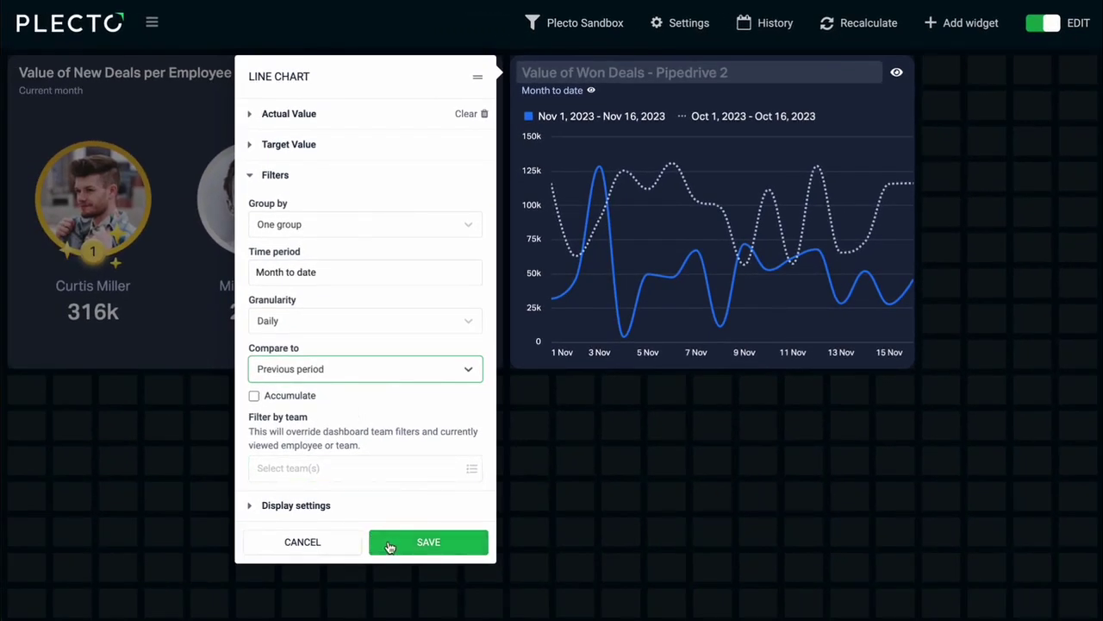
click(400, 543)
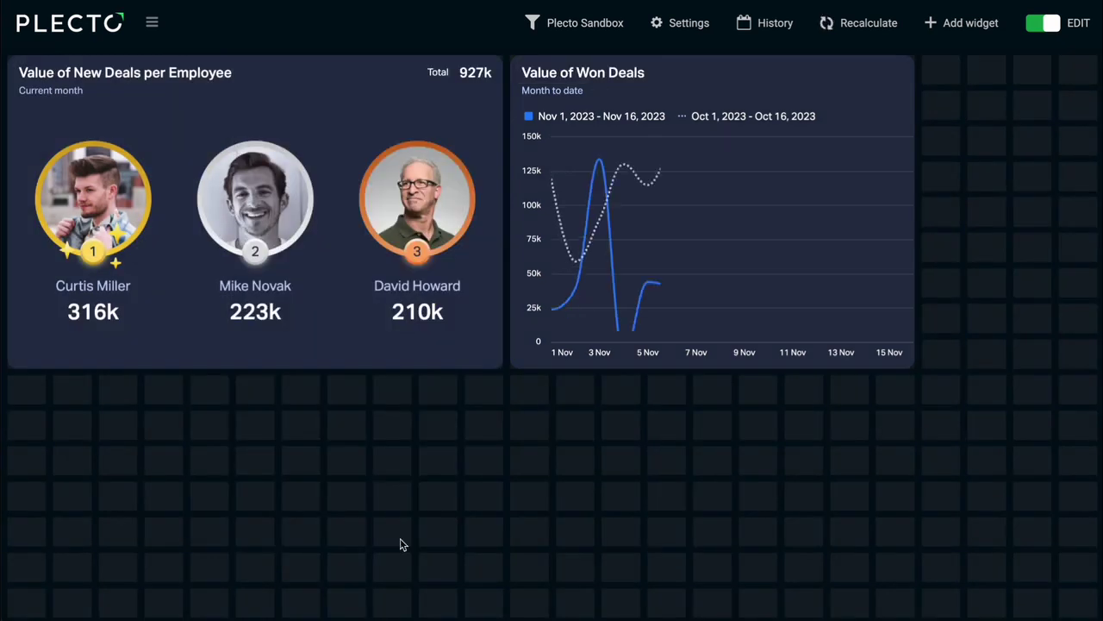
Step: Narrow the leaderboard and move the Won Deals chart to the right edge
mouse_move(598, 72)
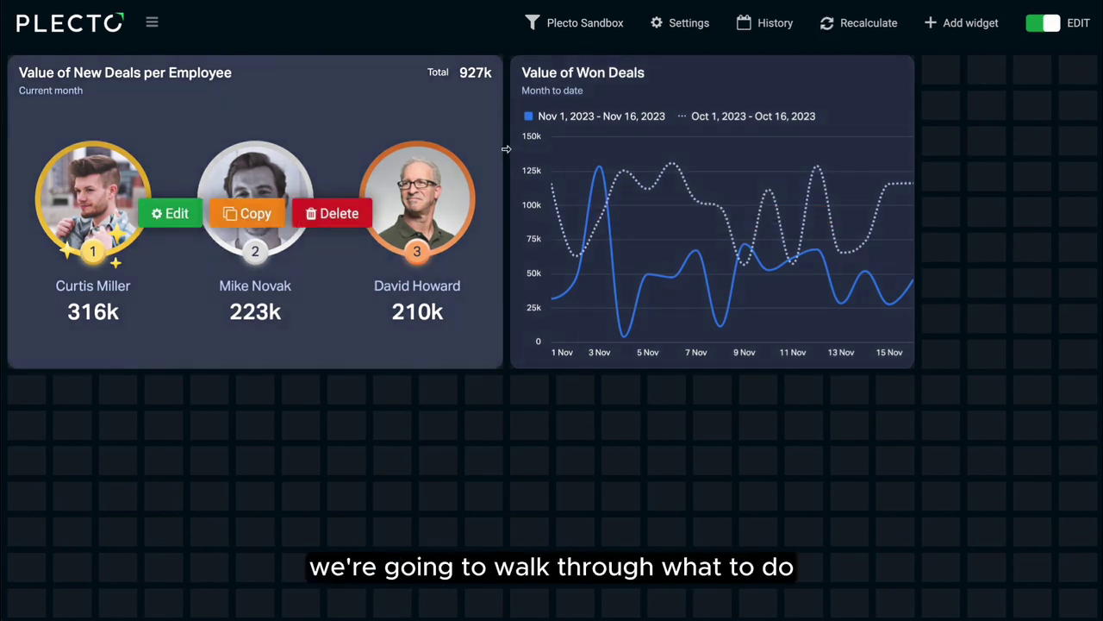
drag(504, 148, 431, 153)
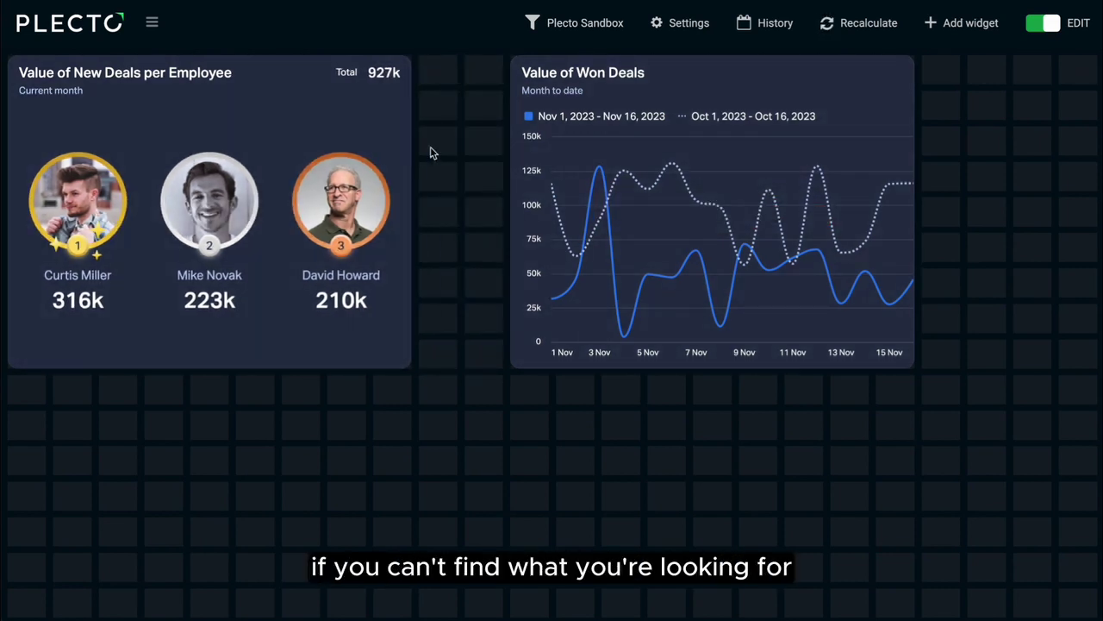
drag(498, 120, 767, 114)
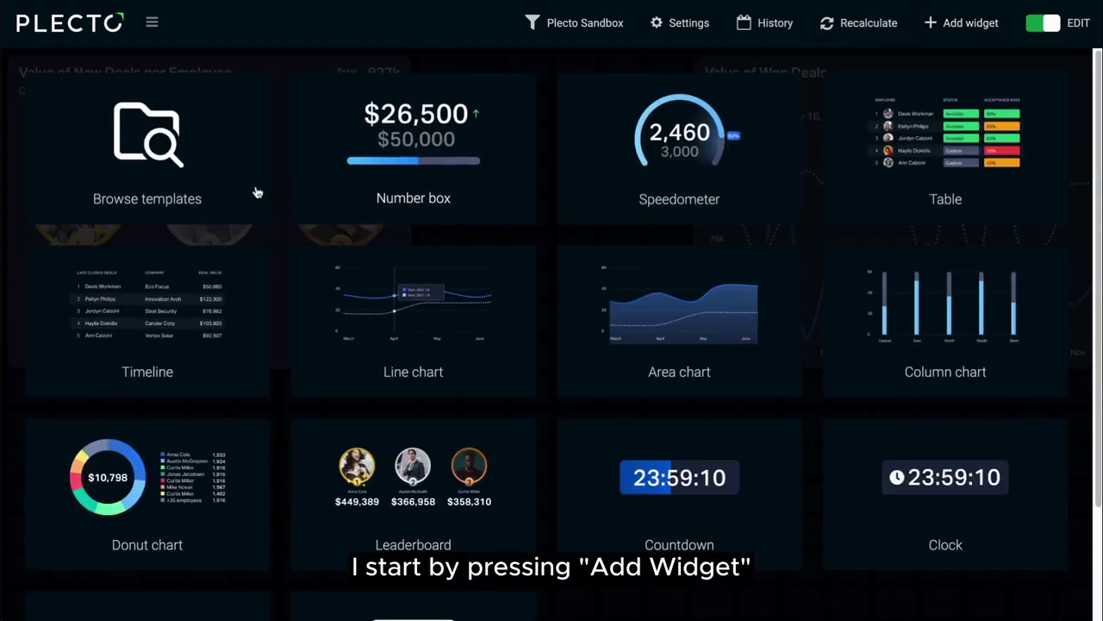
Step: Place a speedometer between the widgets using the existing Value of Won Deals - Pipedrive 2 formula
click(699, 123)
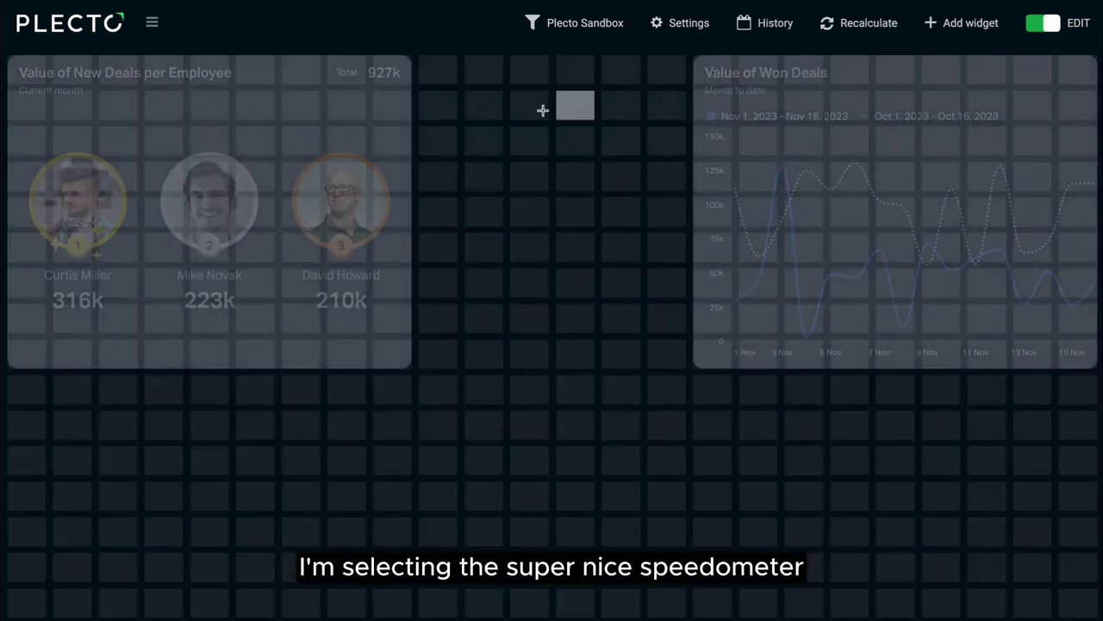
drag(452, 99, 676, 347)
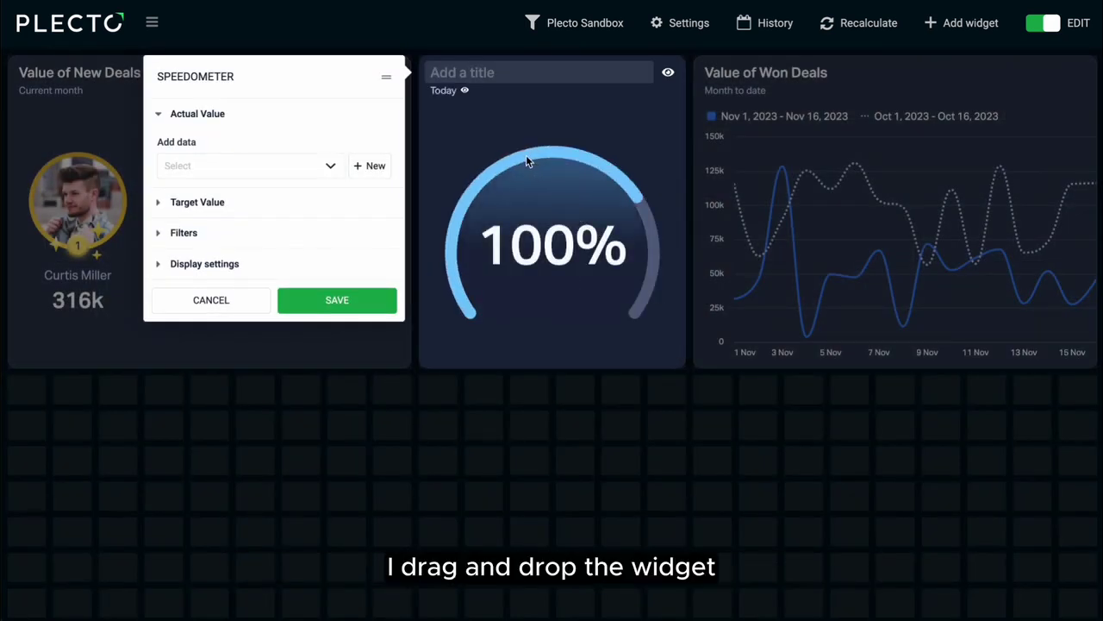
click(376, 173)
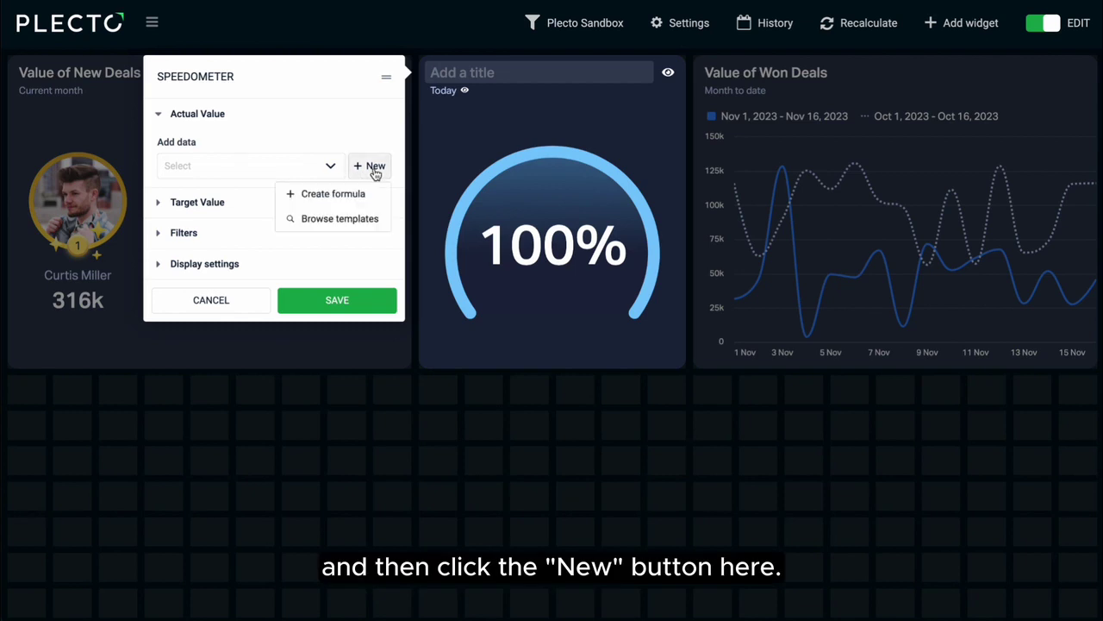
click(334, 221)
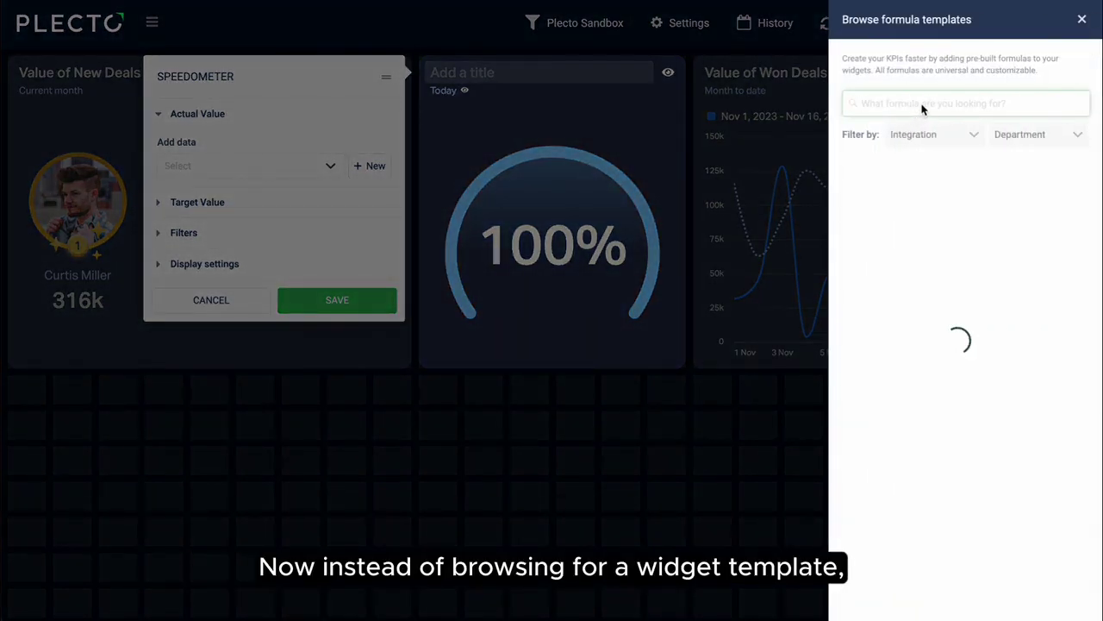
text(value of won deal)
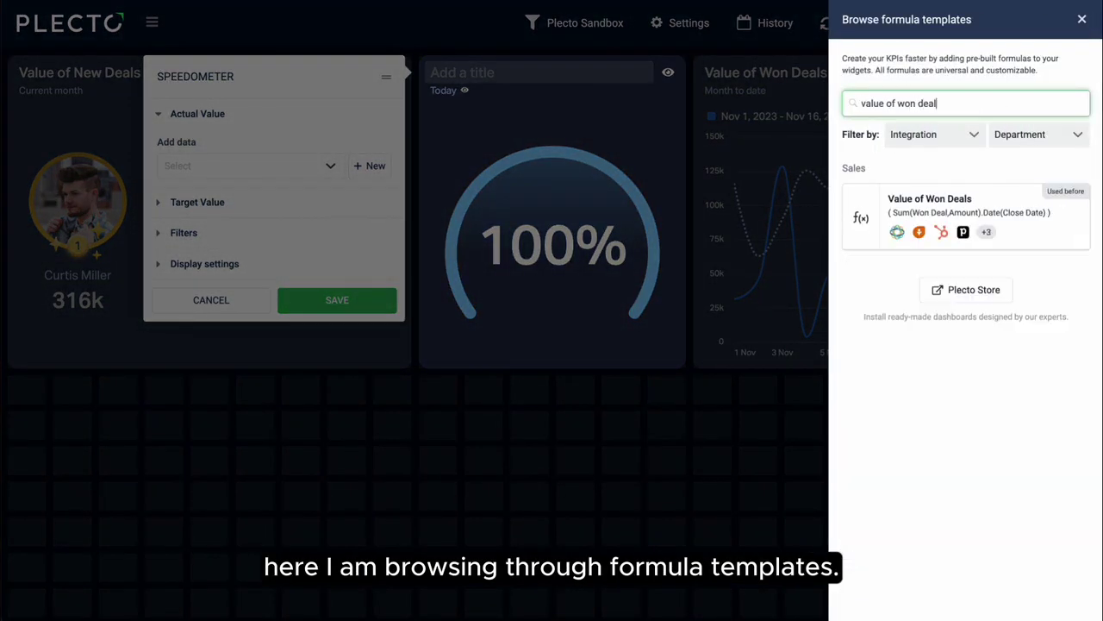
click(919, 205)
click(1017, 352)
click(868, 289)
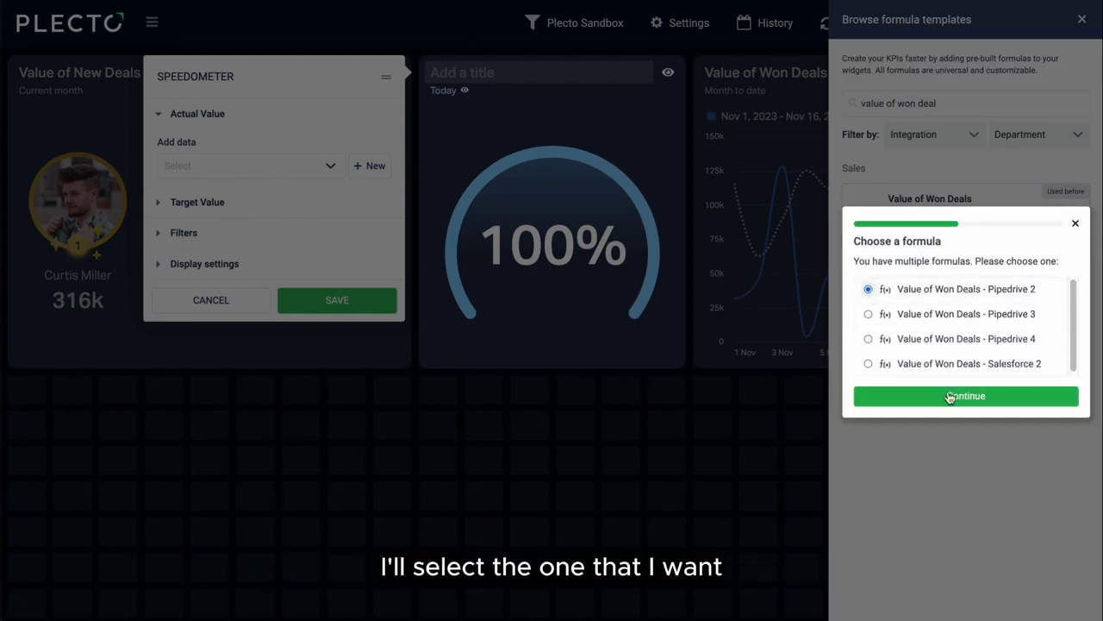
click(958, 395)
Step: Show the speedometer value shortened and set its time period to Current Week
click(163, 285)
click(162, 230)
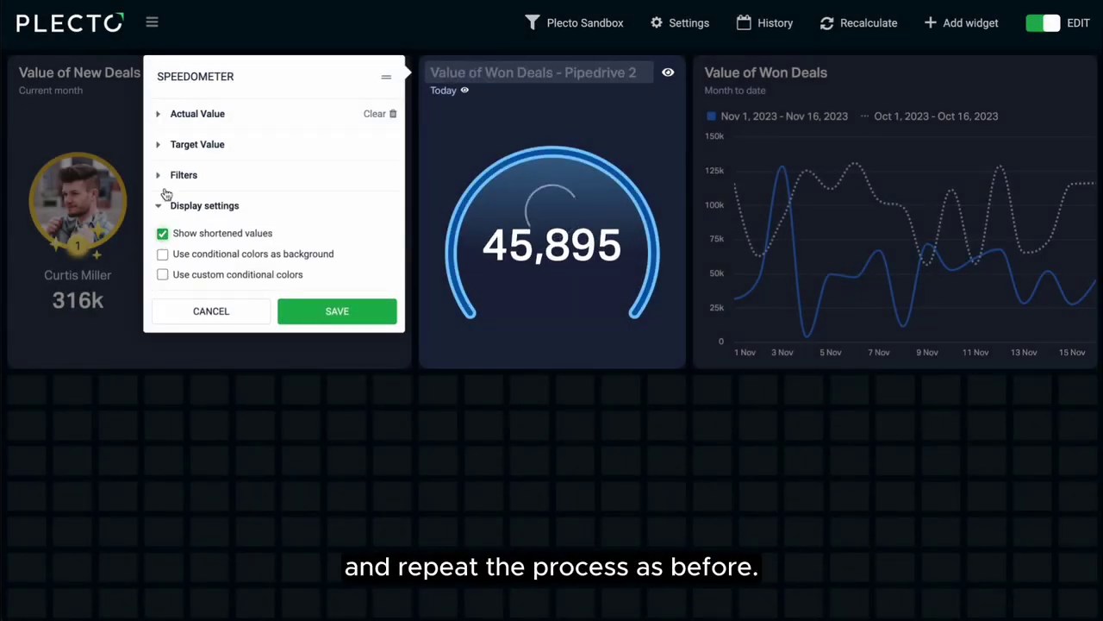
click(172, 177)
click(185, 303)
click(218, 391)
Step: Set the speedometer's target to a static number of 310000
click(395, 549)
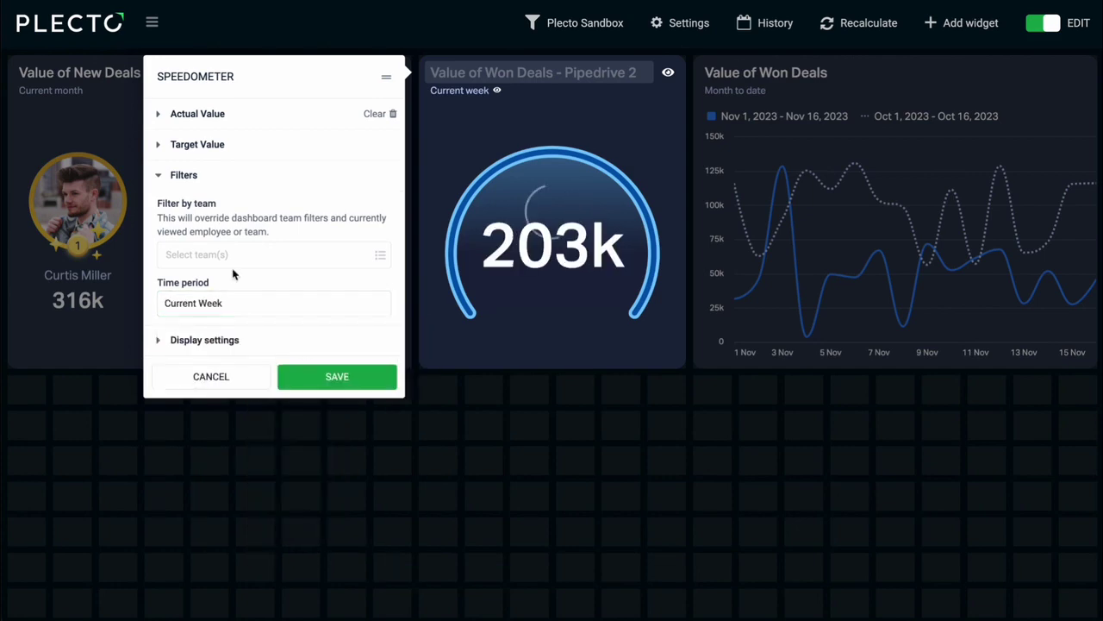
click(161, 147)
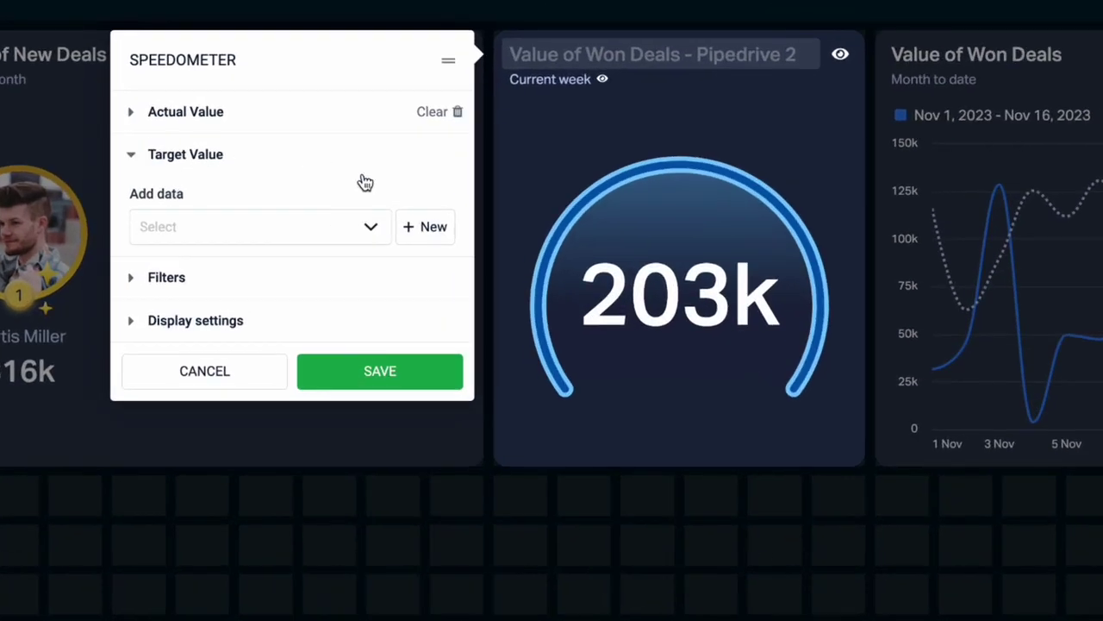
click(277, 193)
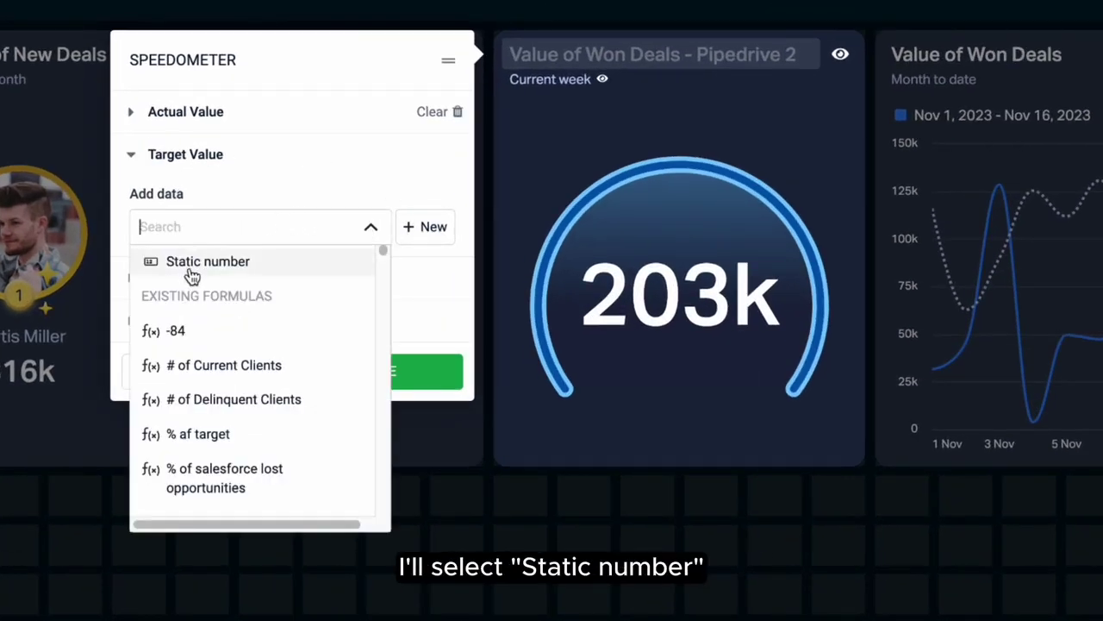
click(197, 267)
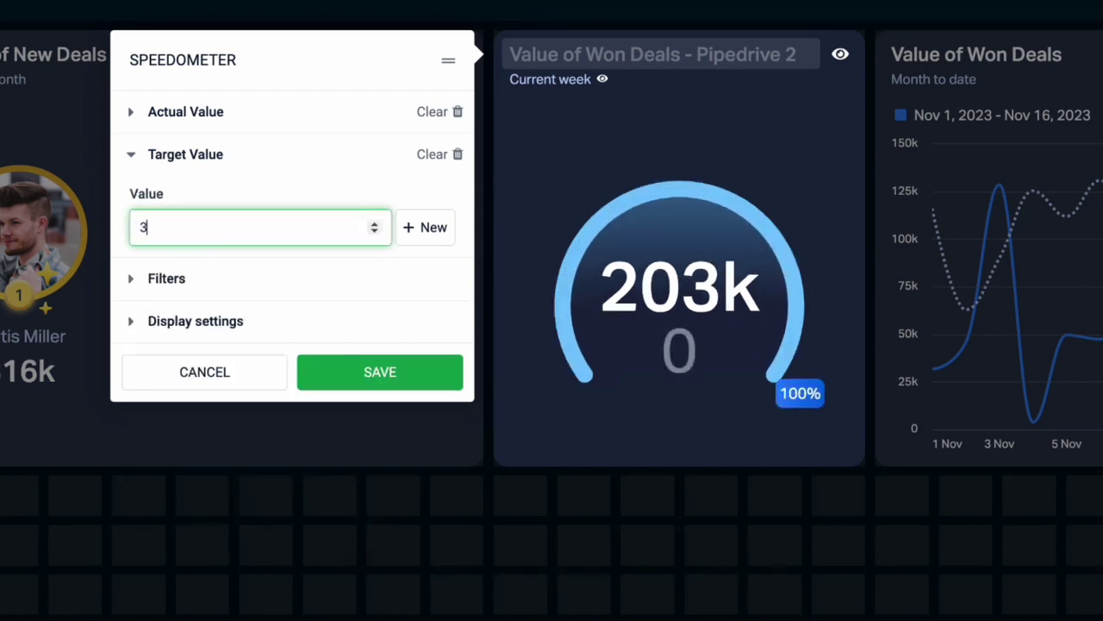
text(310000)
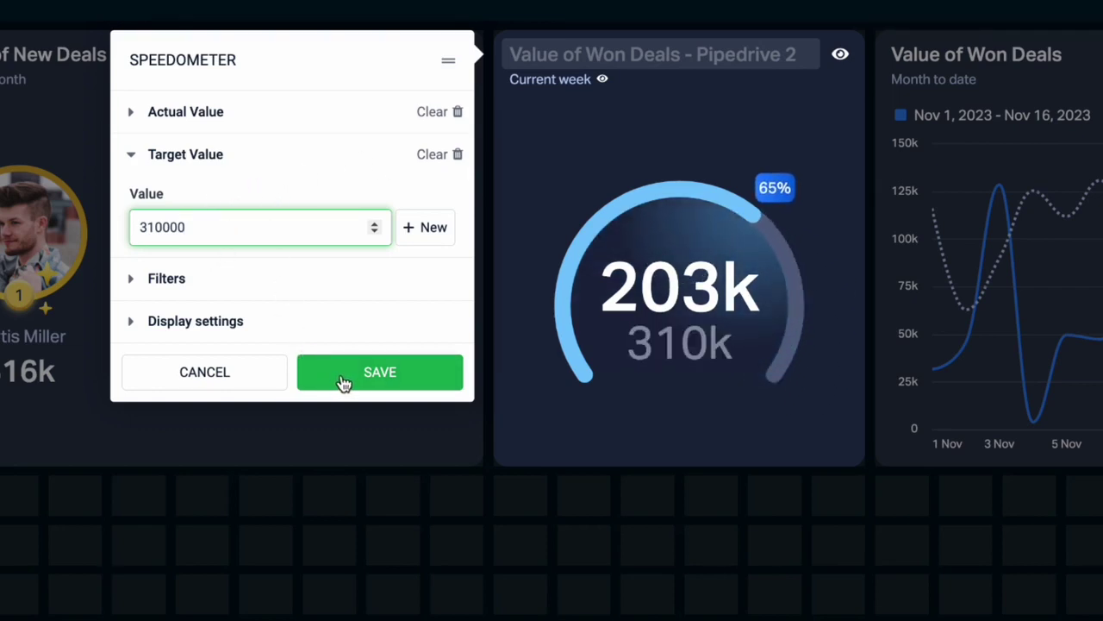
click(129, 321)
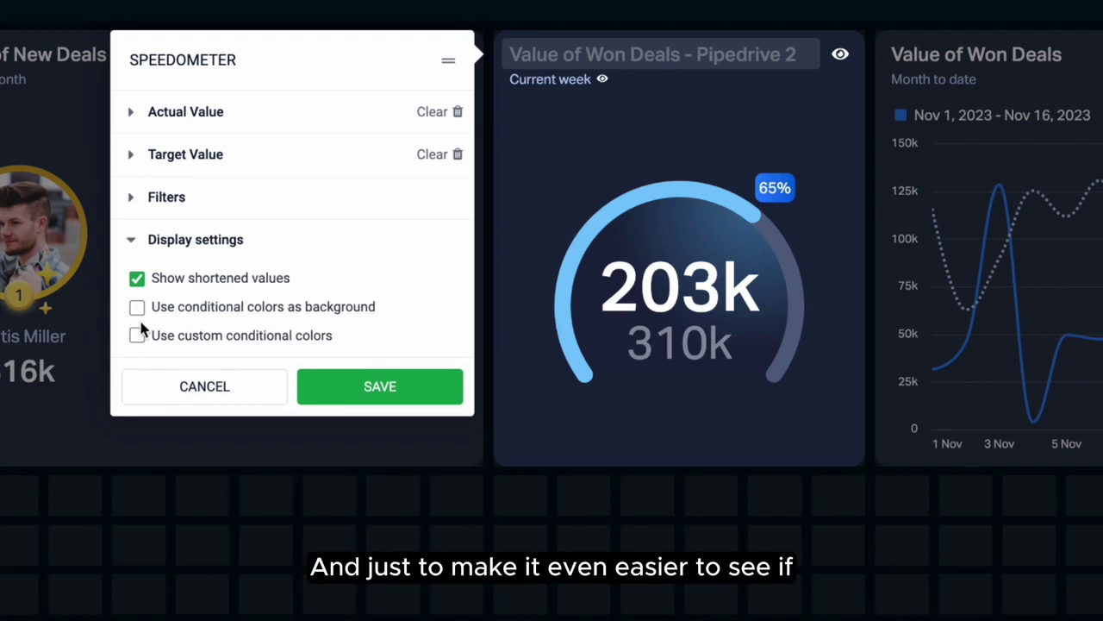
Step: Enable custom colour thresholds at 0, 60 and 90 and save the speedometer
click(138, 336)
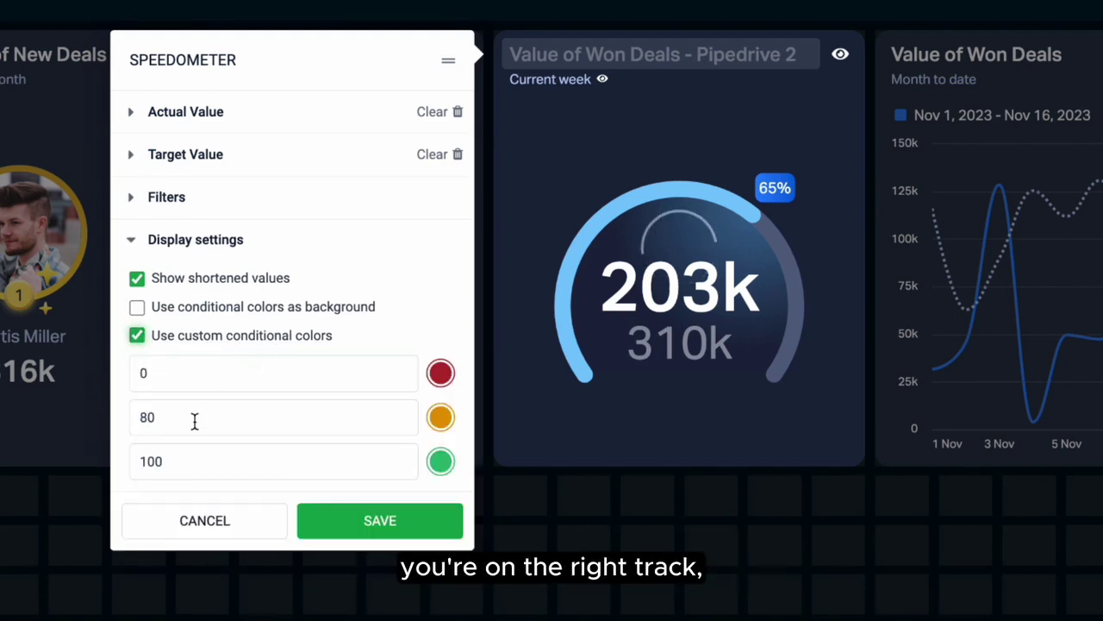
drag(195, 421, 139, 418)
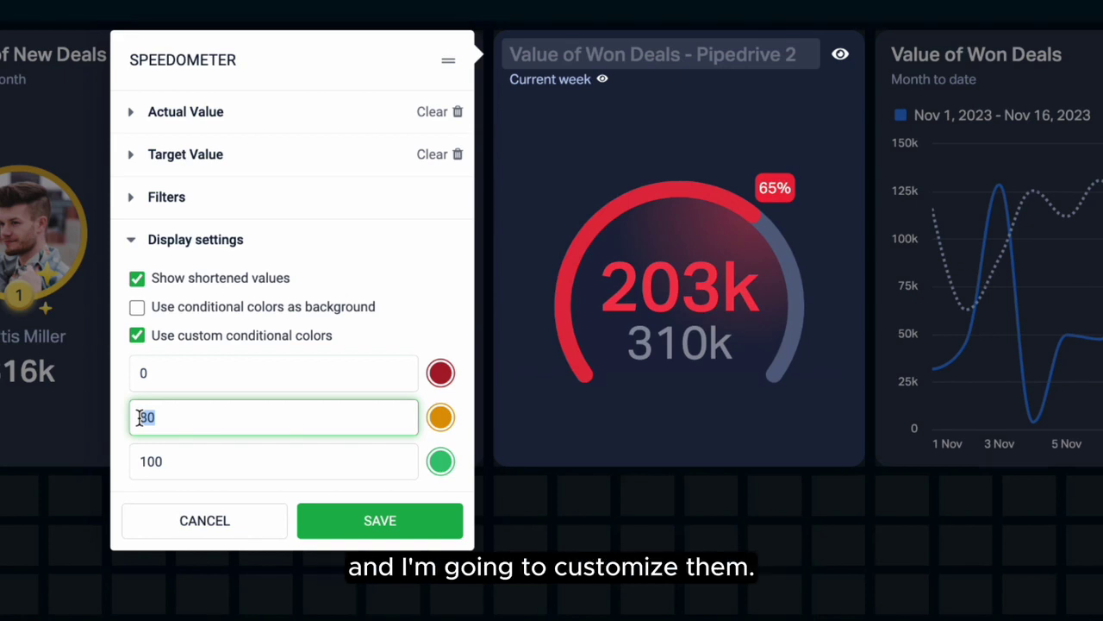
text(55)
key(Tab)
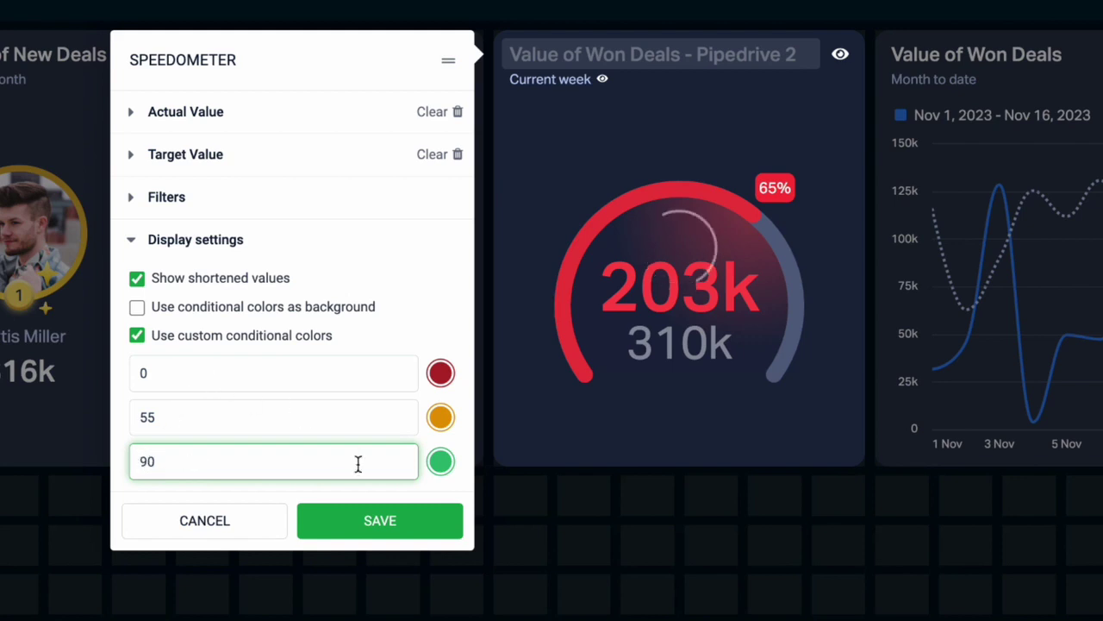
click(194, 421)
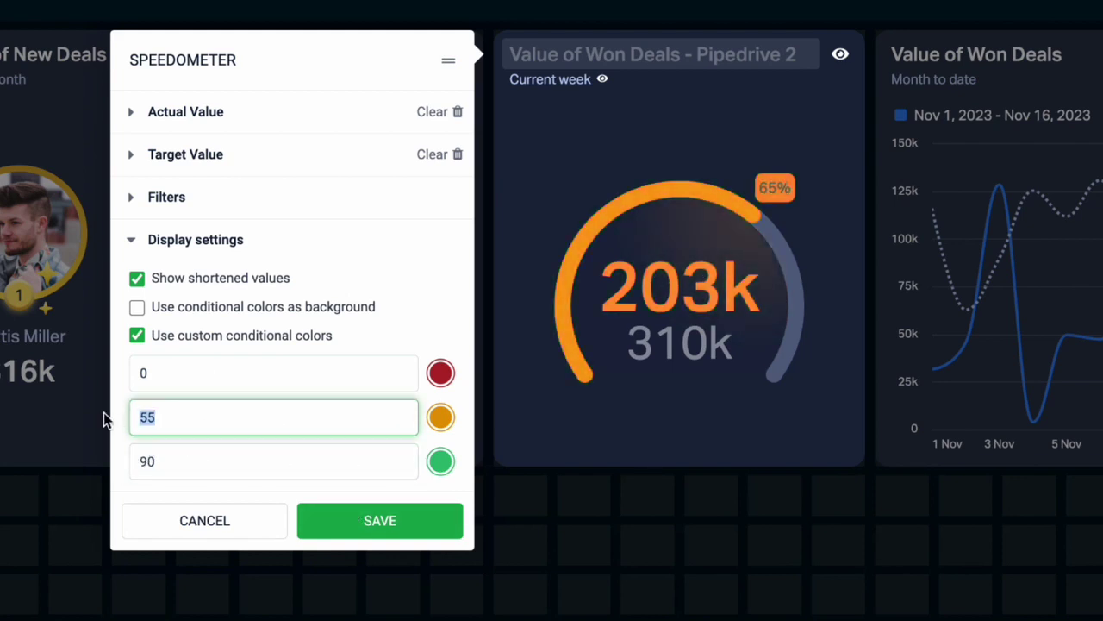
text(60)
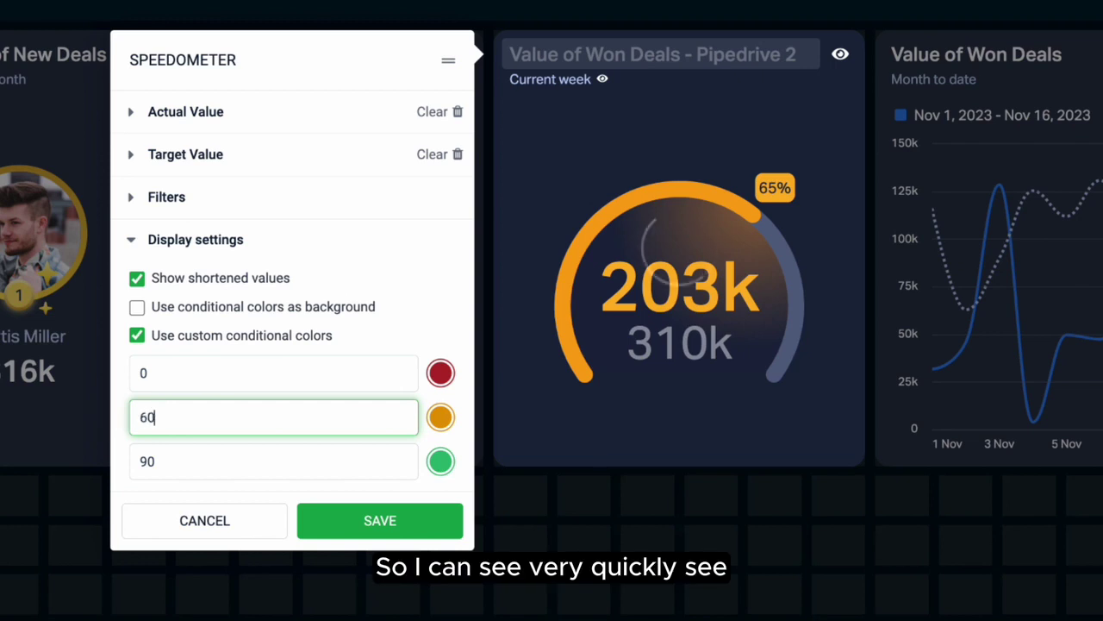
click(337, 523)
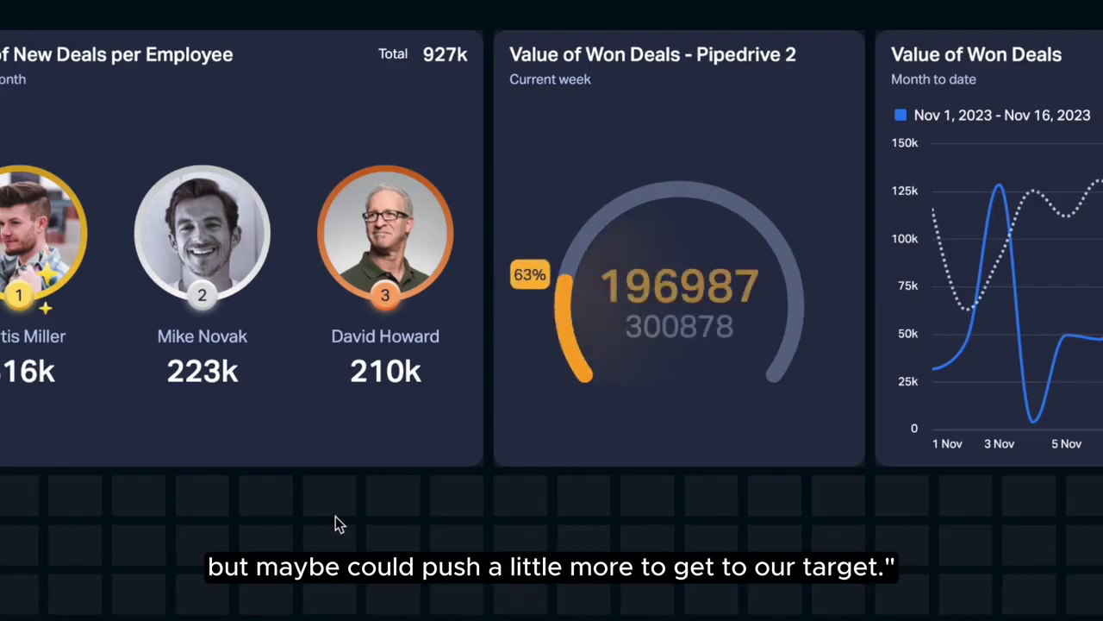
Step: Rename the speedometer gauge to 'Value of Won Deals vs. Target' and save it
mouse_move(716, 61)
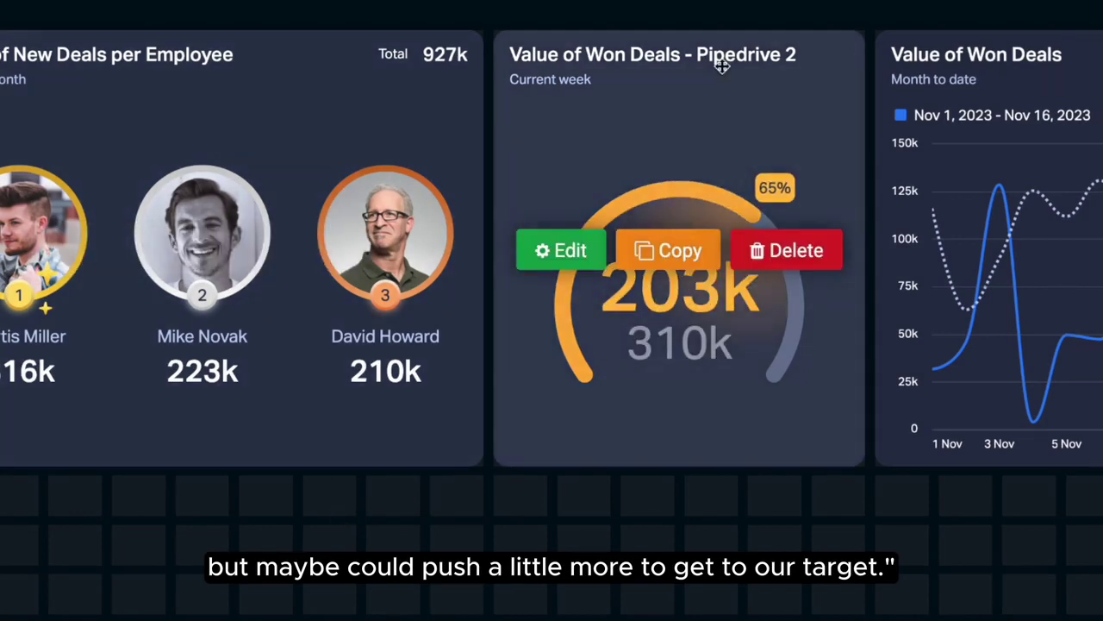
click(552, 249)
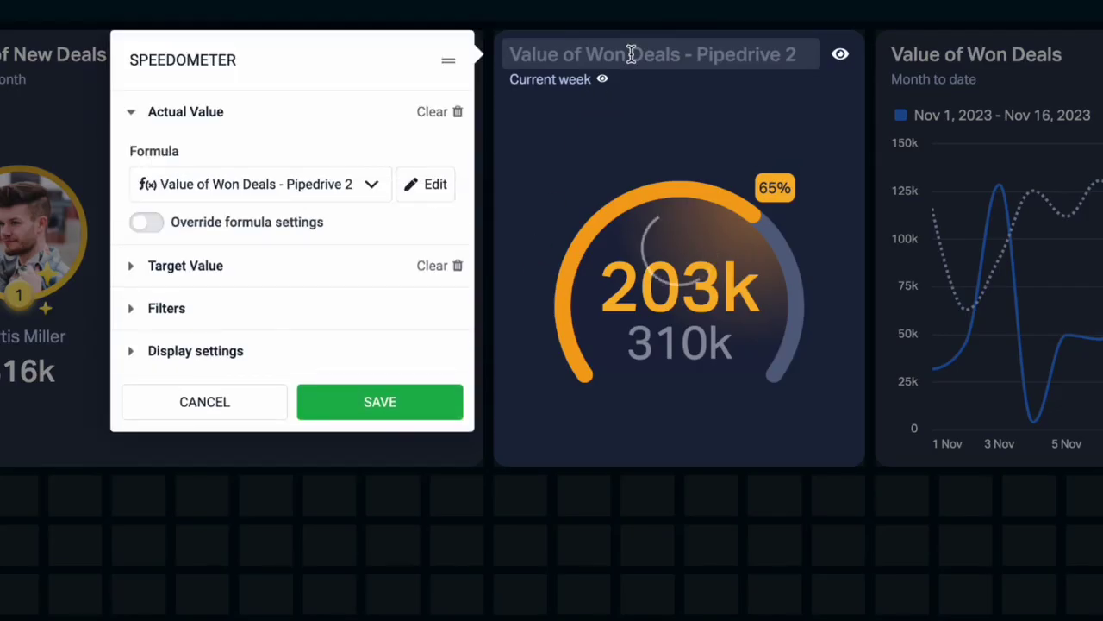
text(Value of Won Deals vs. Target)
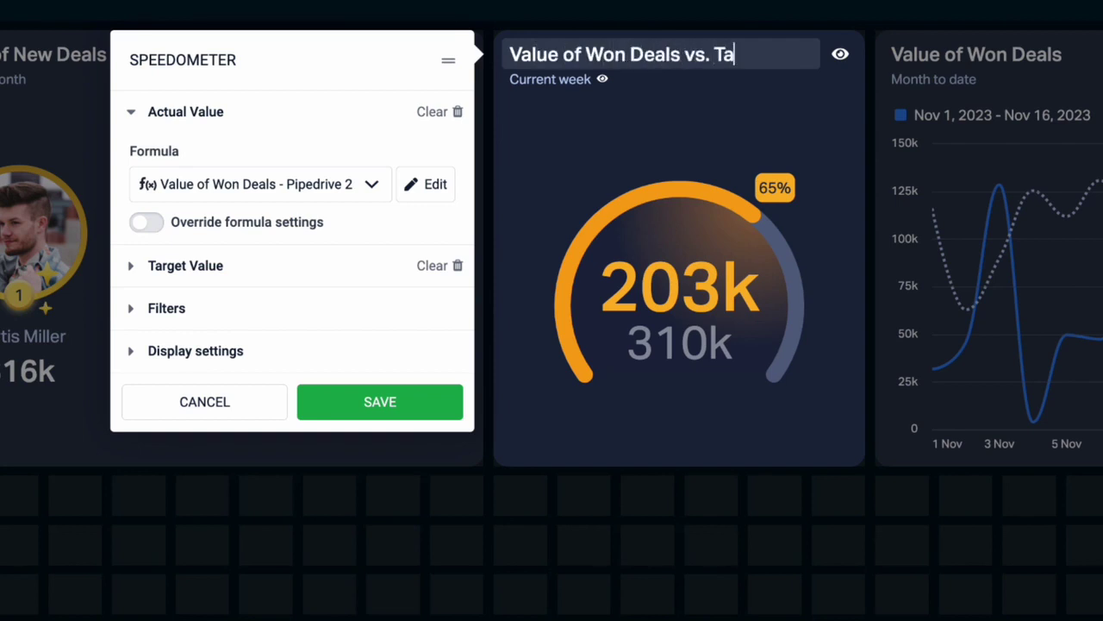
click(357, 399)
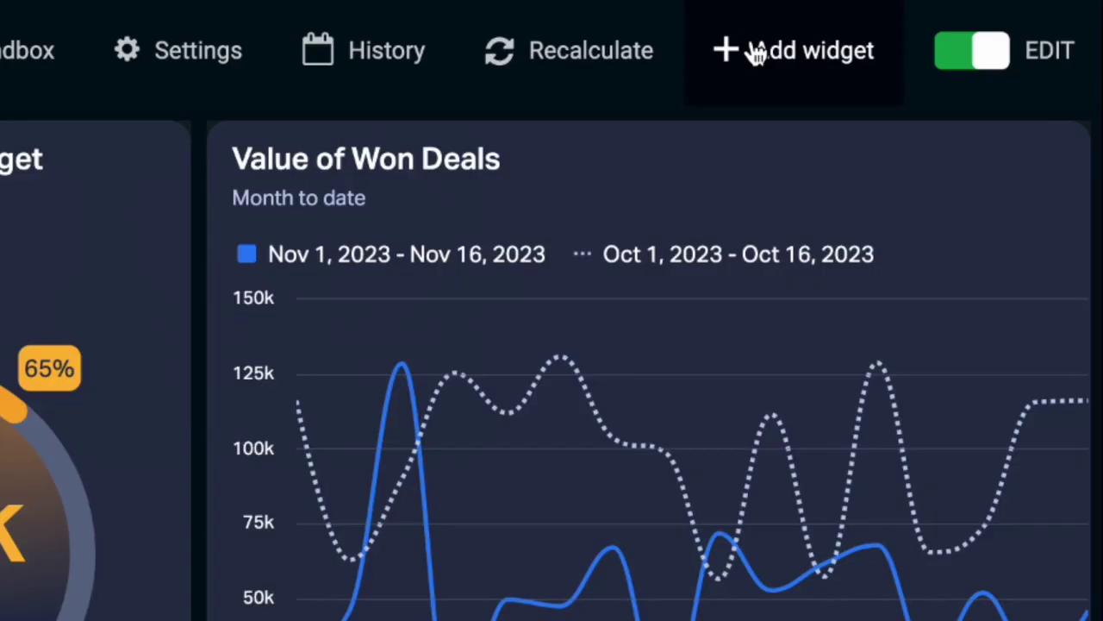
click(756, 51)
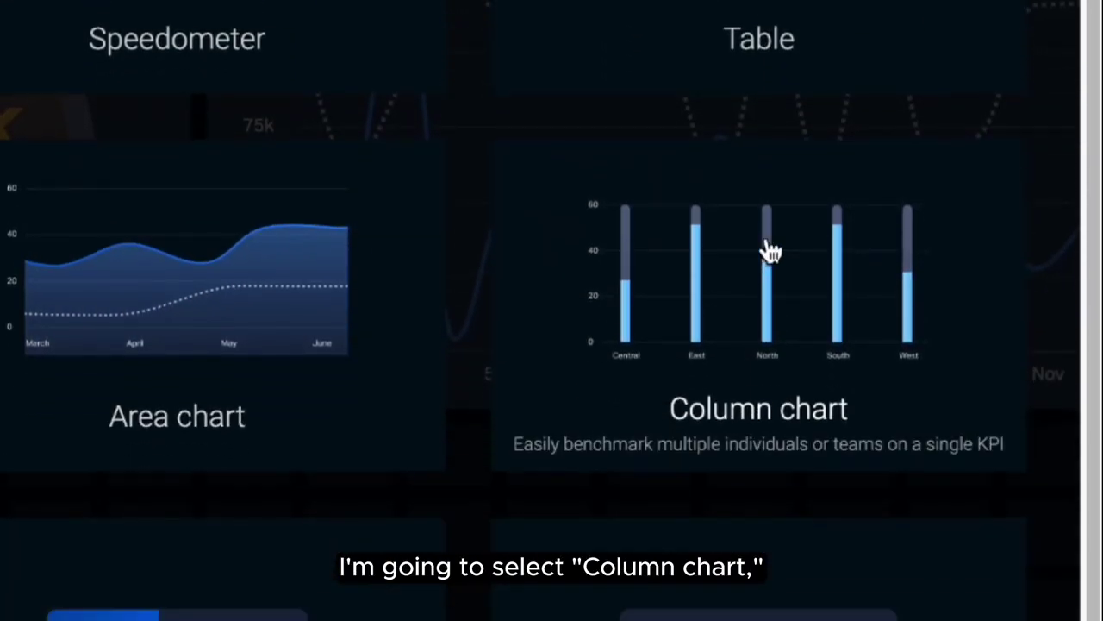
Step: Place a column chart that uses the existing 'Number of New Deals Created - Pipedrive' formula
drag(767, 378, 388, 617)
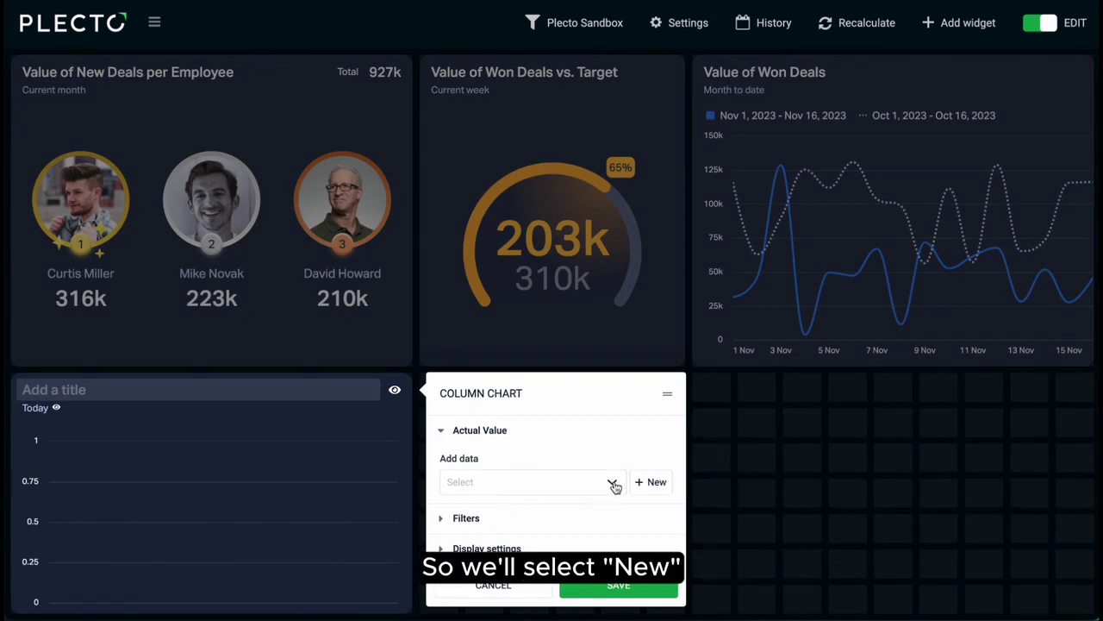
click(643, 481)
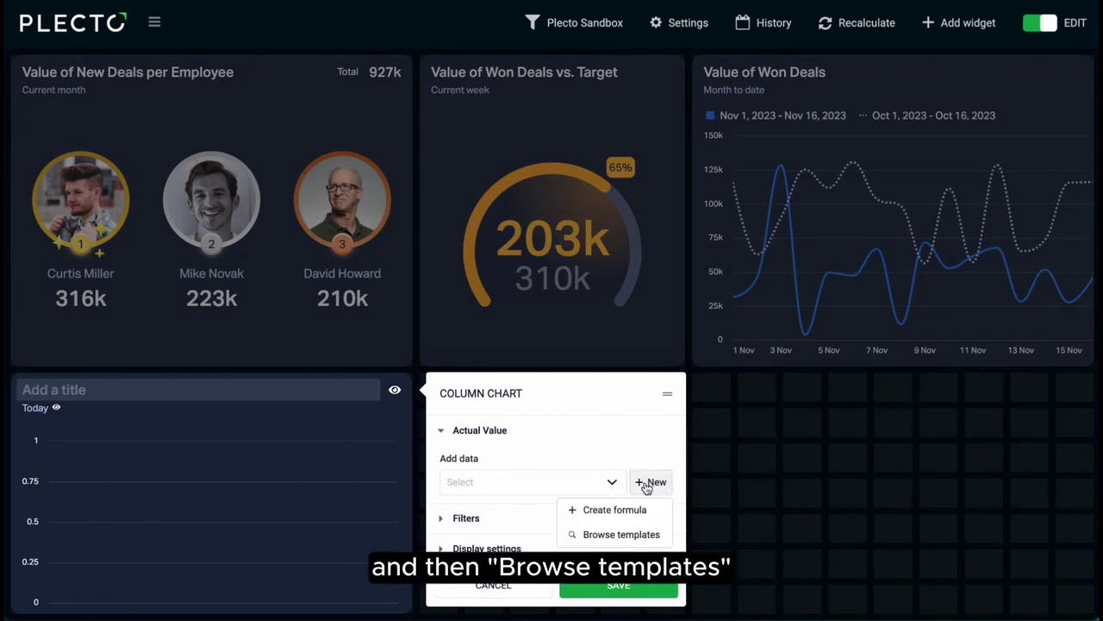
click(614, 535)
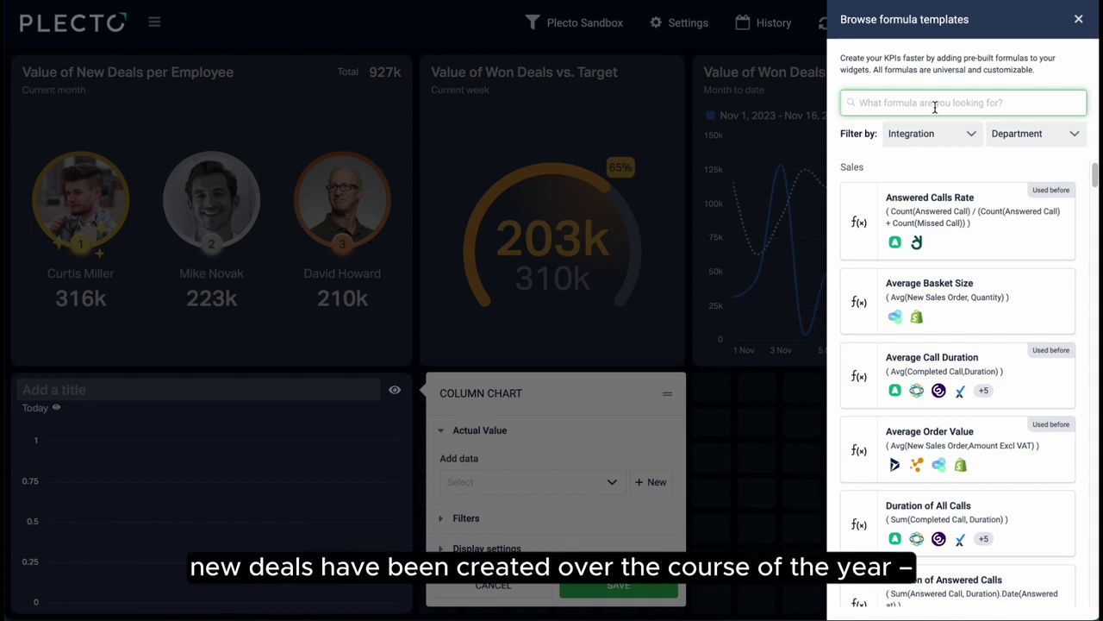
text(new deals)
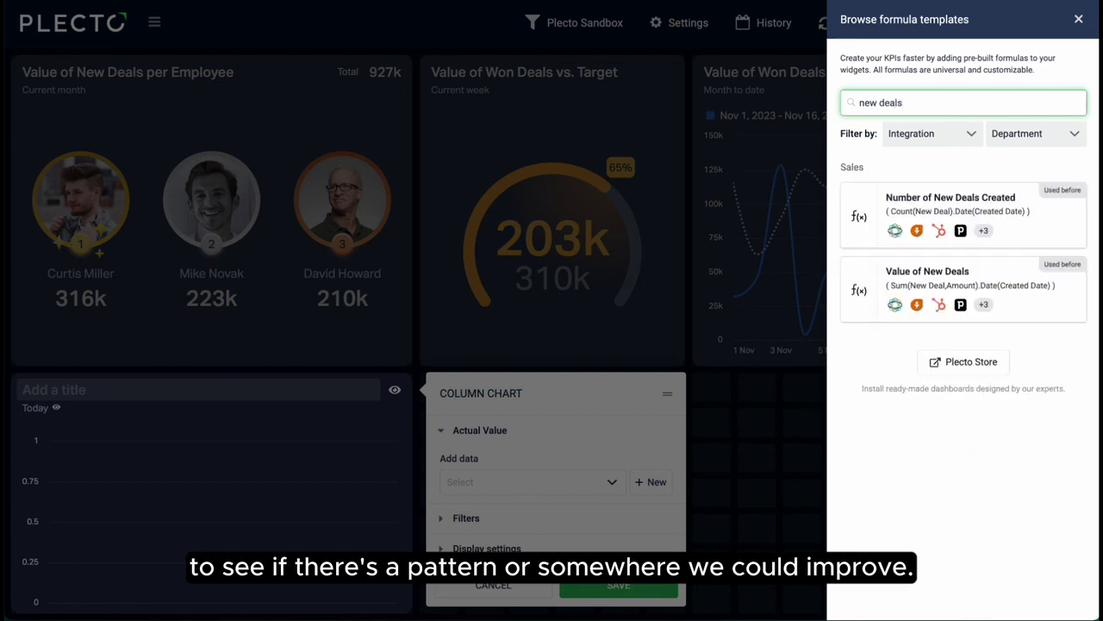
click(922, 208)
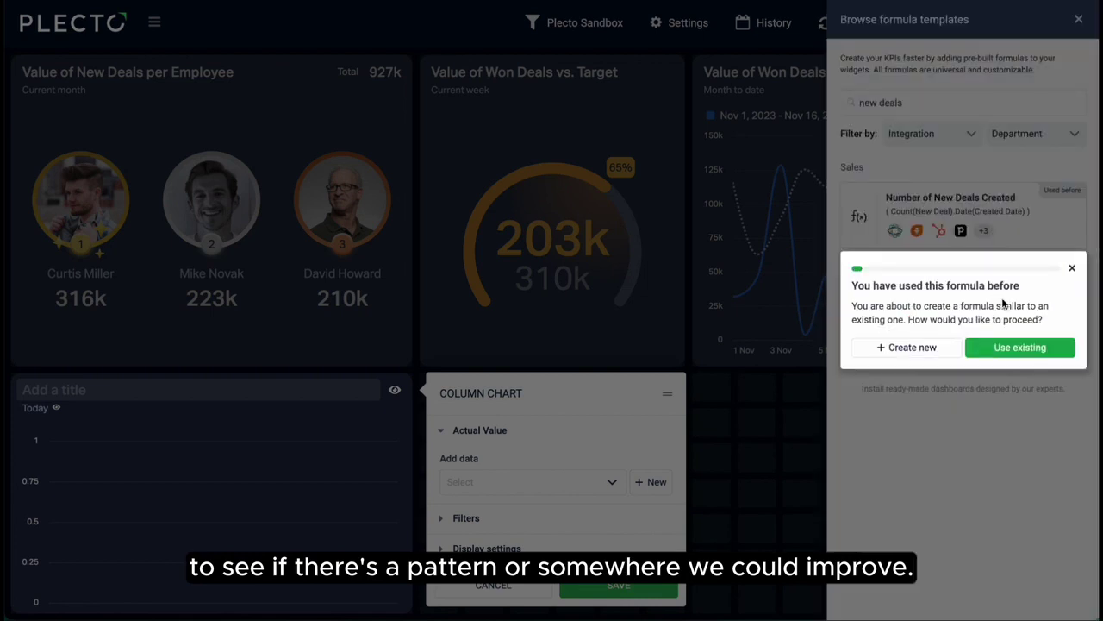
click(1014, 348)
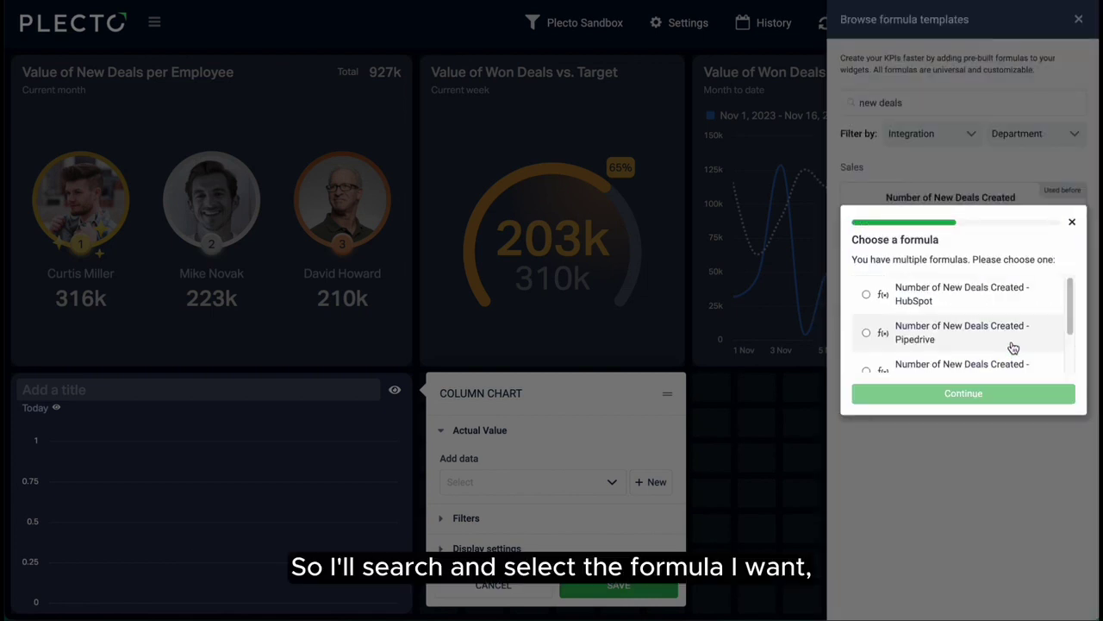
scroll(991, 340, down, 1)
click(865, 319)
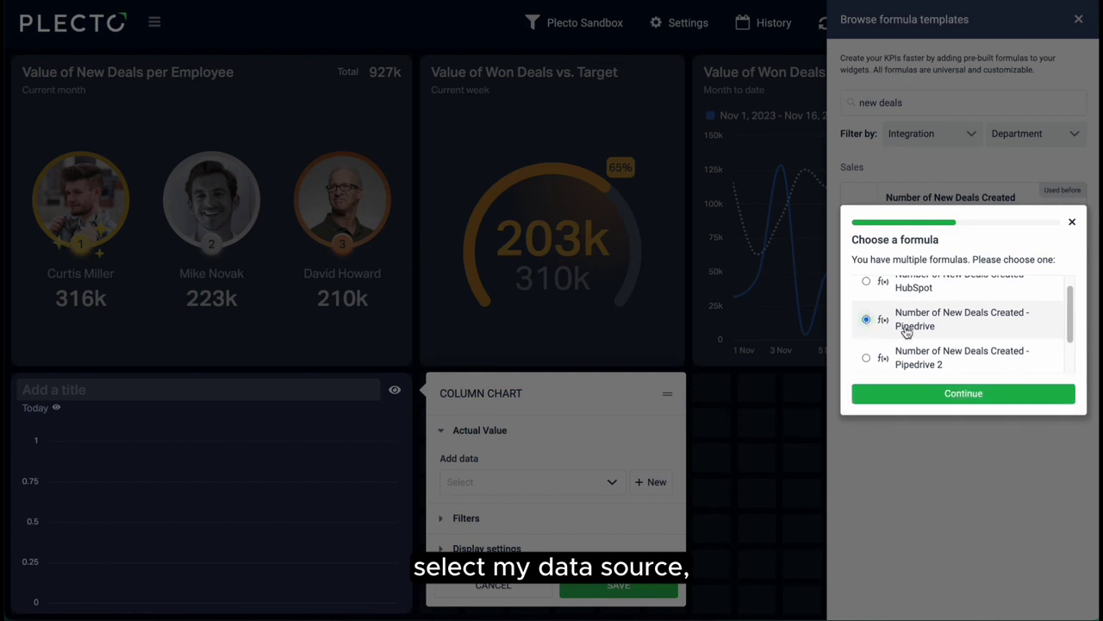
click(964, 394)
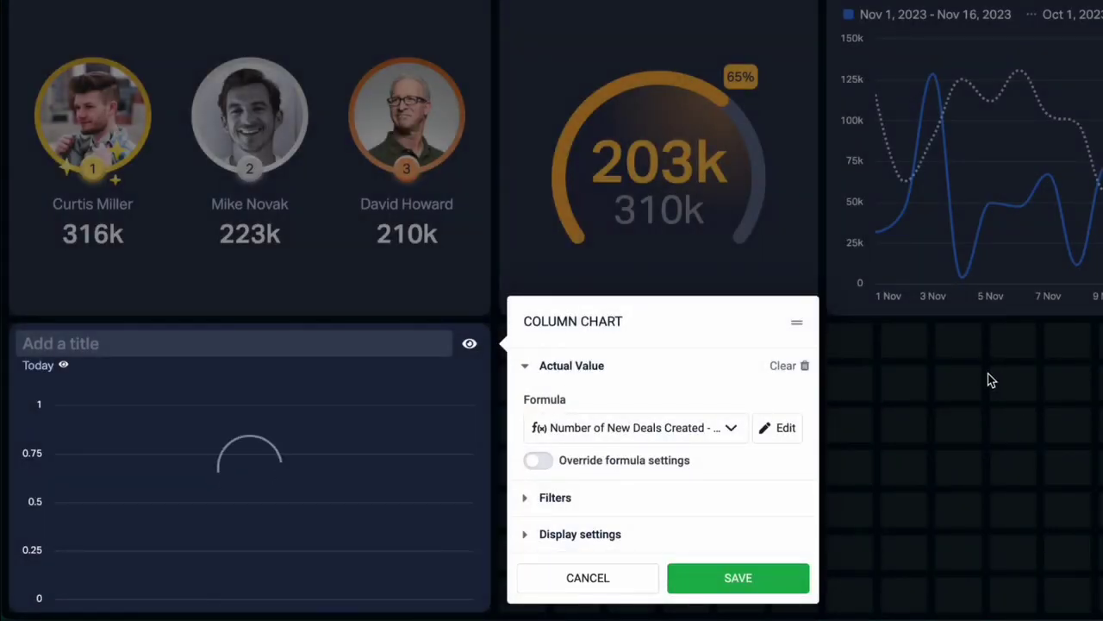
Step: Group the column chart by Time over Current Year with Monthly granularity, and save it
click(528, 500)
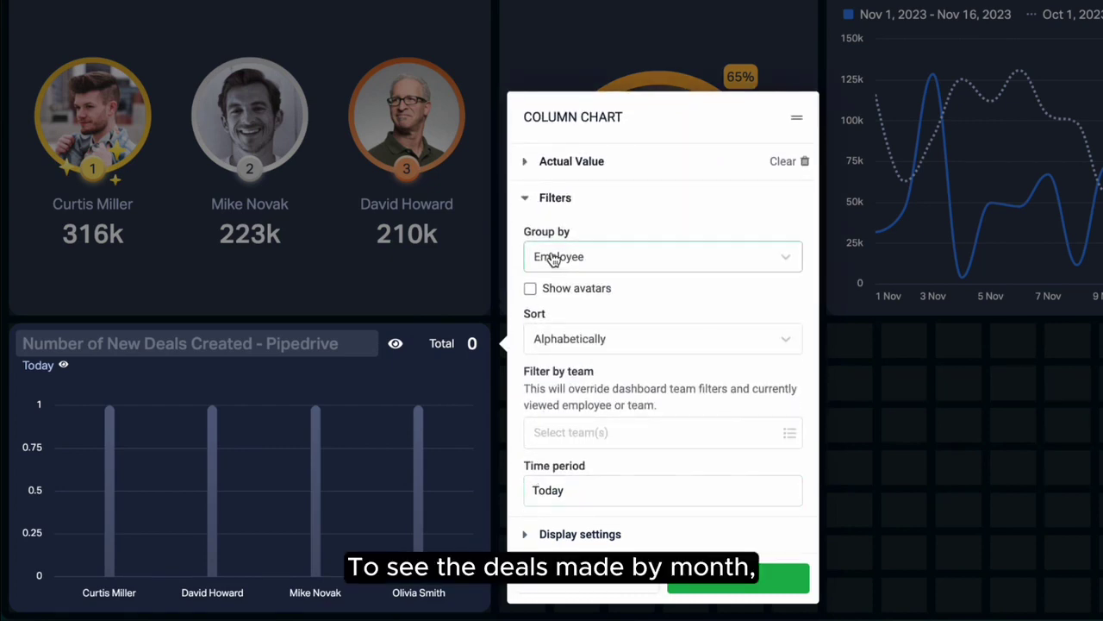
click(554, 259)
click(548, 366)
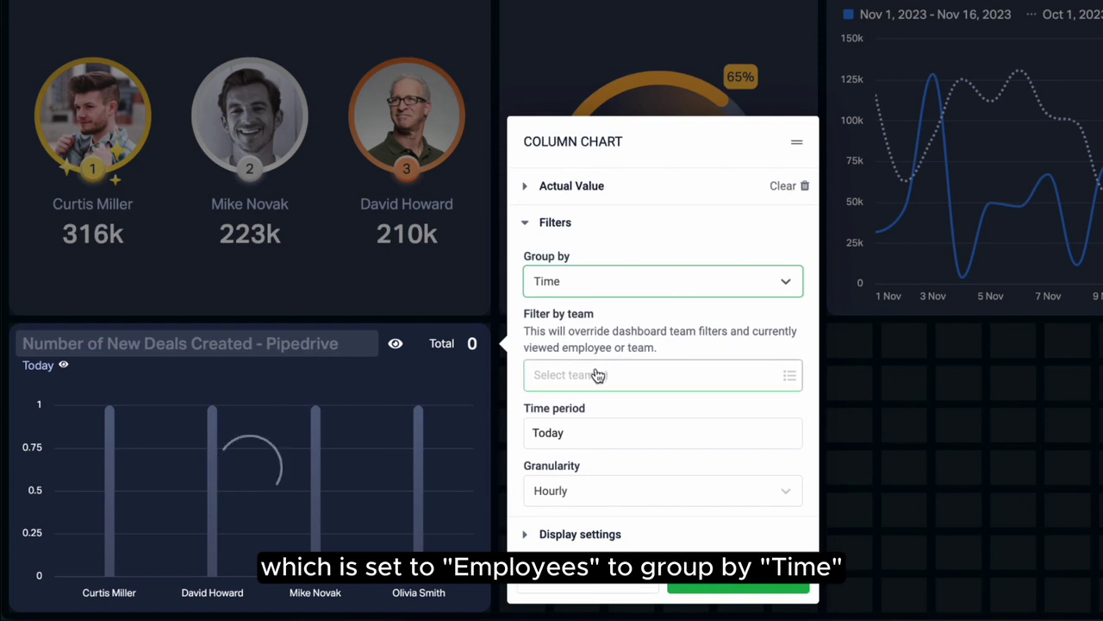
click(551, 435)
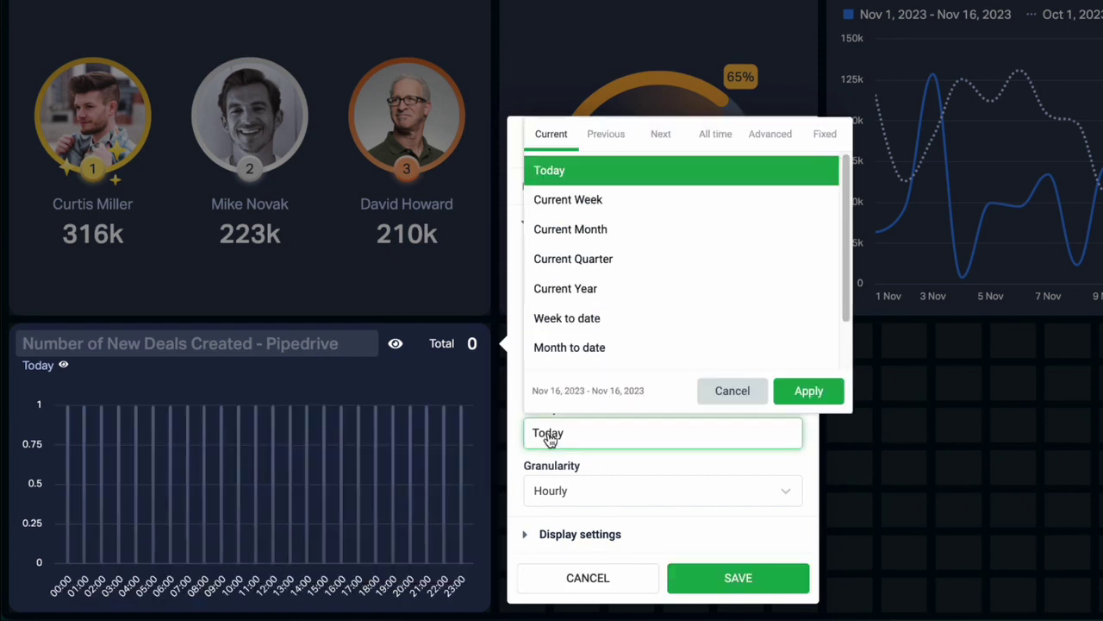
click(570, 290)
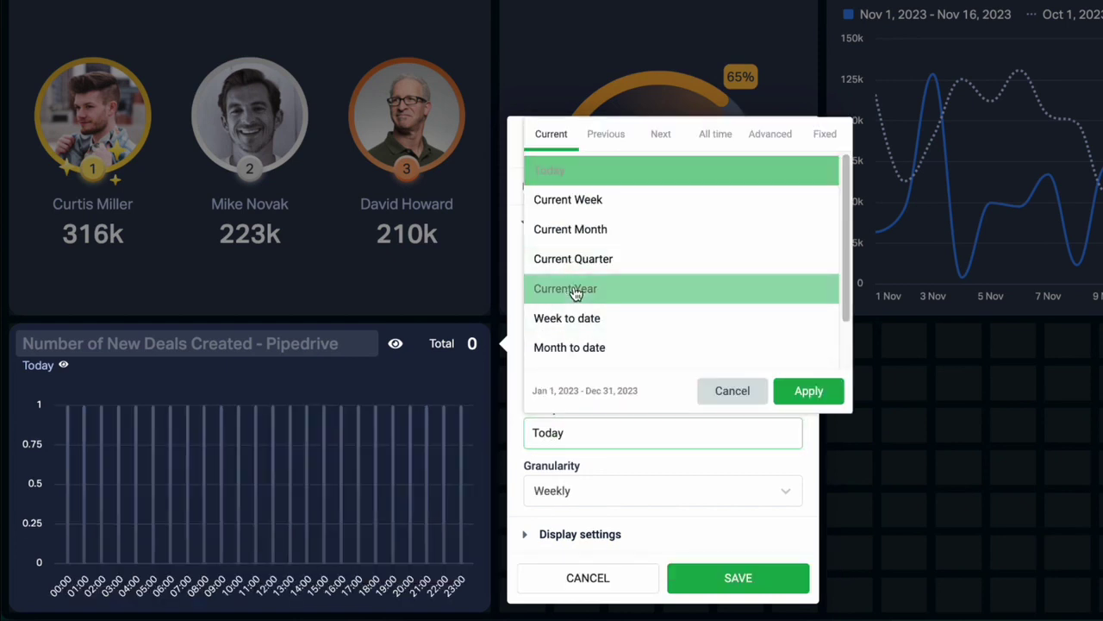
click(795, 392)
click(574, 491)
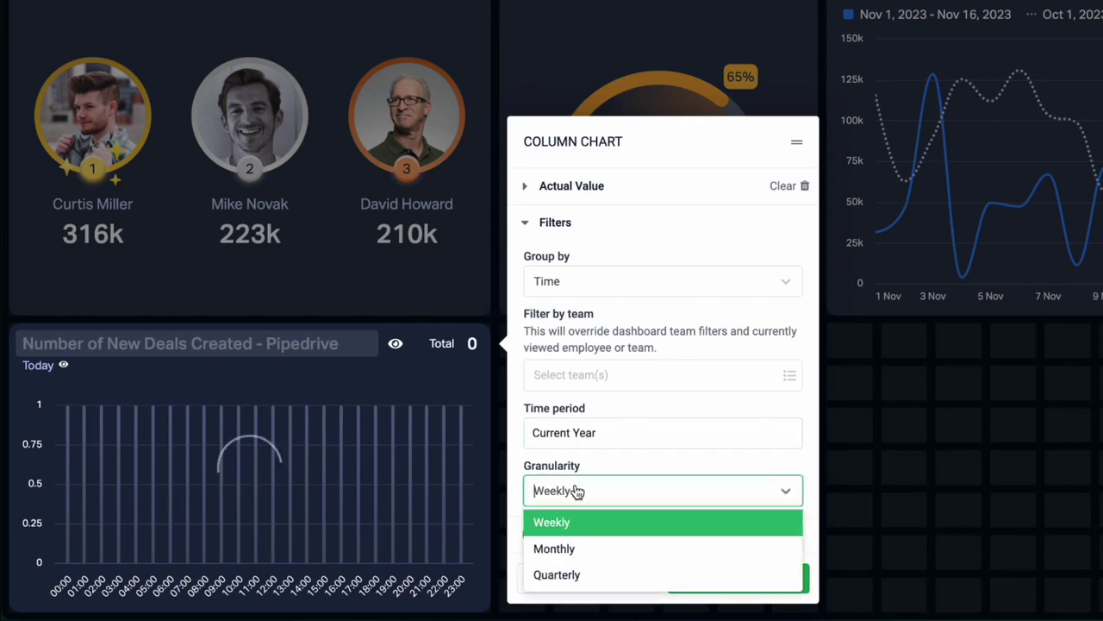
click(570, 549)
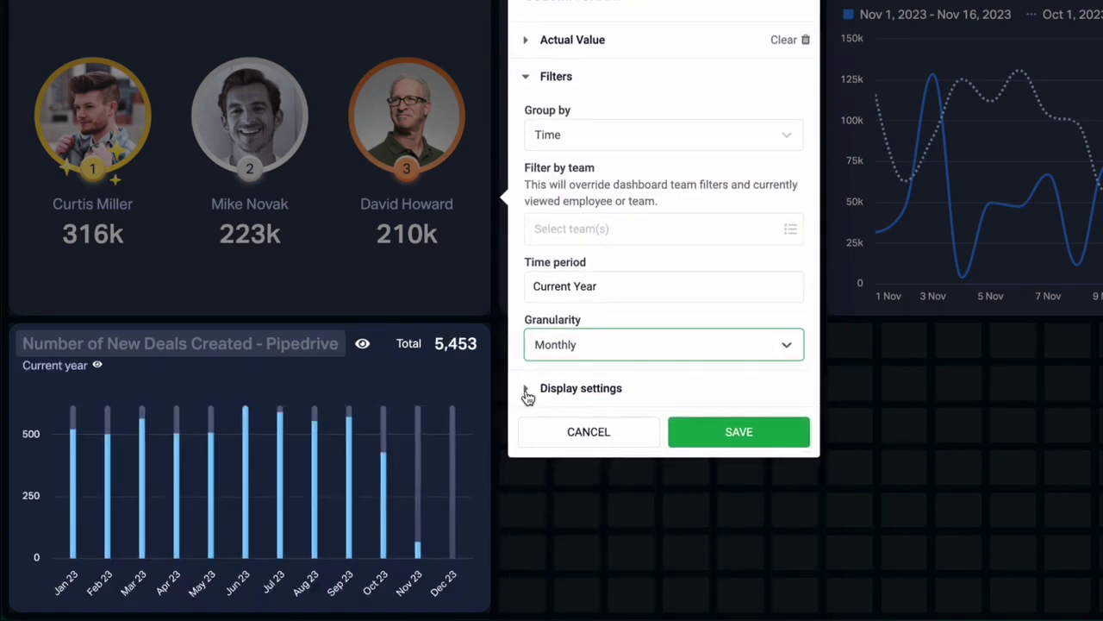
click(527, 392)
click(738, 296)
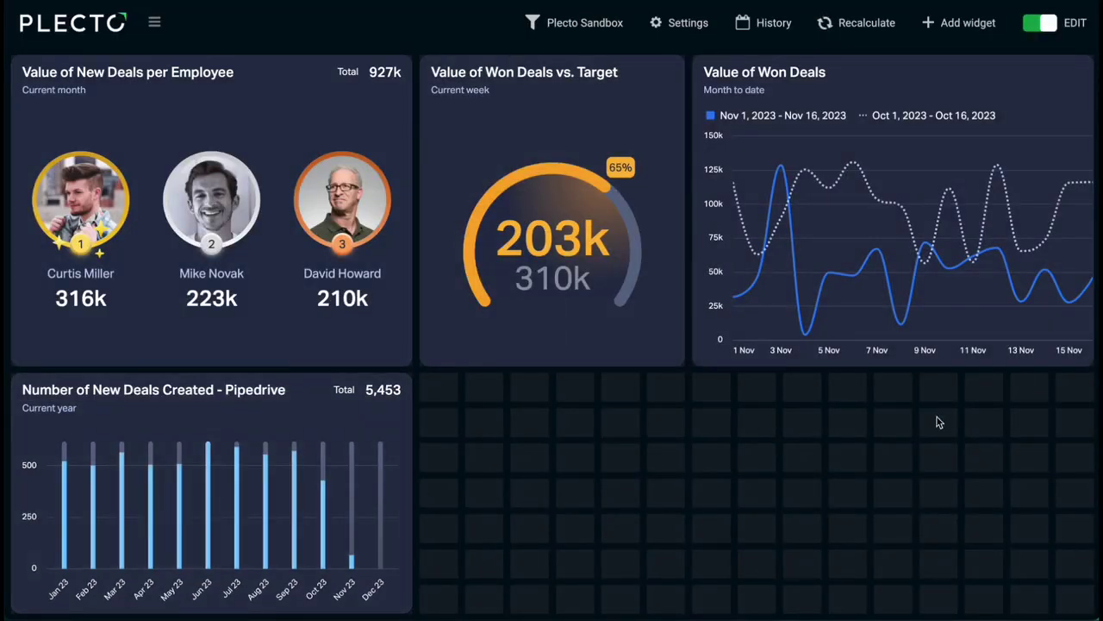
click(959, 23)
Step: Place a donut chart using the existing 'Number of Booked Meetings' Pipedrive formula
click(689, 474)
click(529, 487)
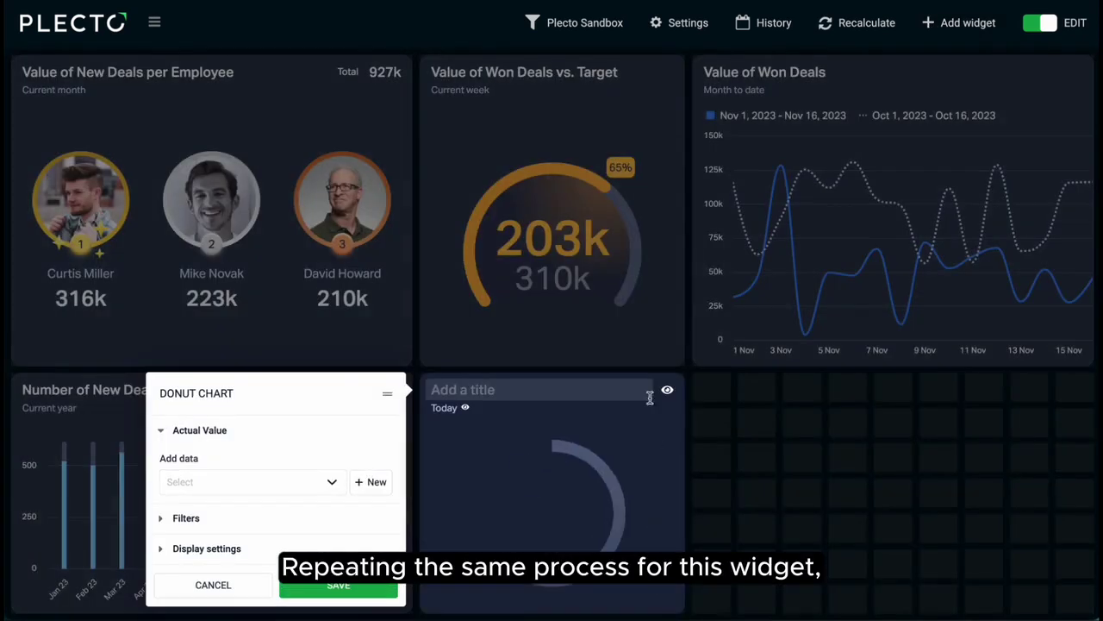
click(375, 482)
click(389, 532)
text(meetings)
click(984, 235)
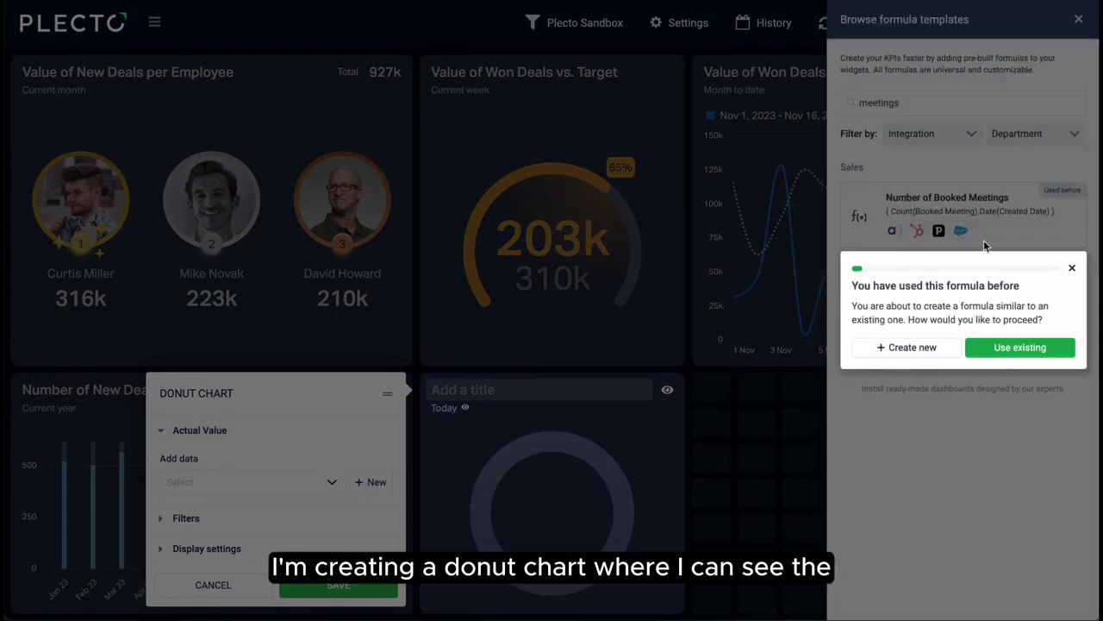
click(1000, 344)
scroll(951, 315, down, 2)
click(951, 315)
click(963, 393)
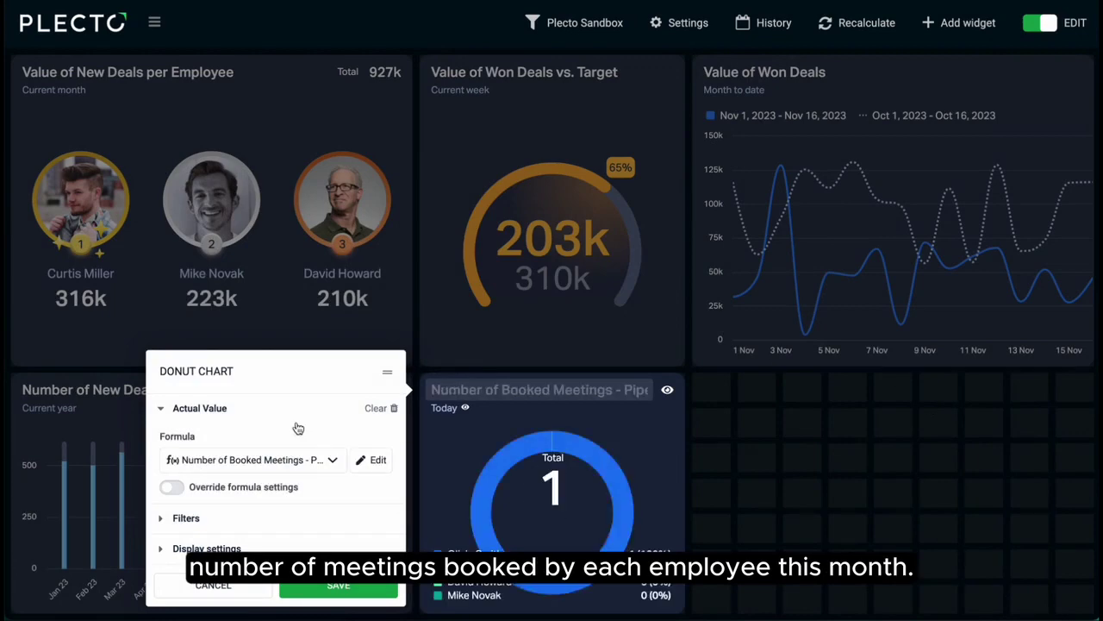
Step: Limit the donut to Current Month and title it 'Number of Meetings Booked'
click(185, 519)
click(207, 444)
click(199, 346)
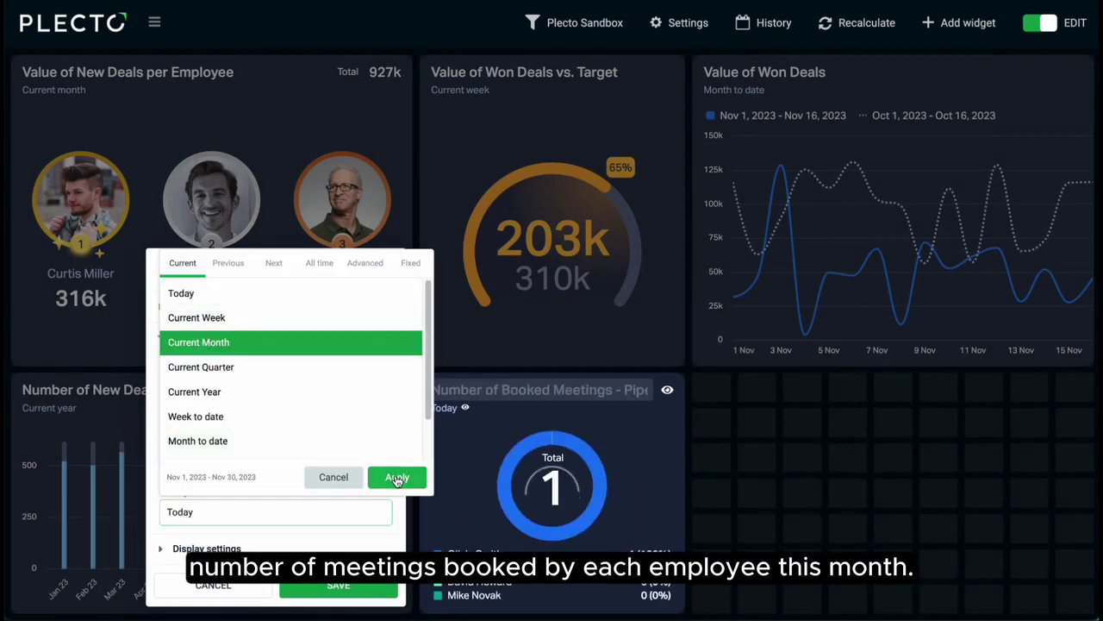
click(397, 480)
click(335, 584)
click(478, 416)
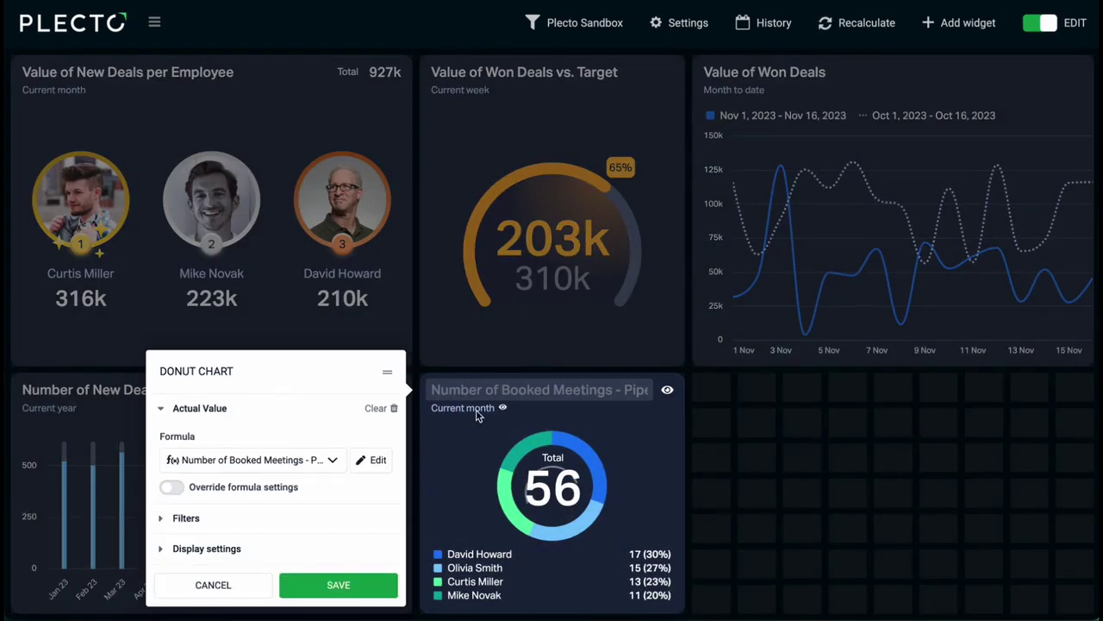
text(Number of Meetings Booked)
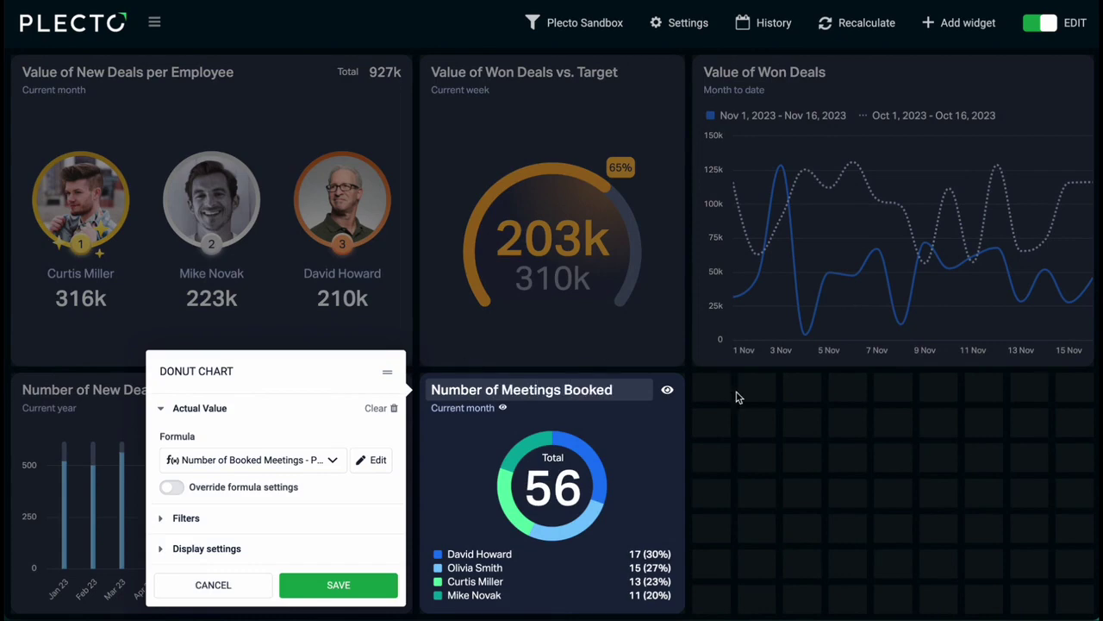
key(Return)
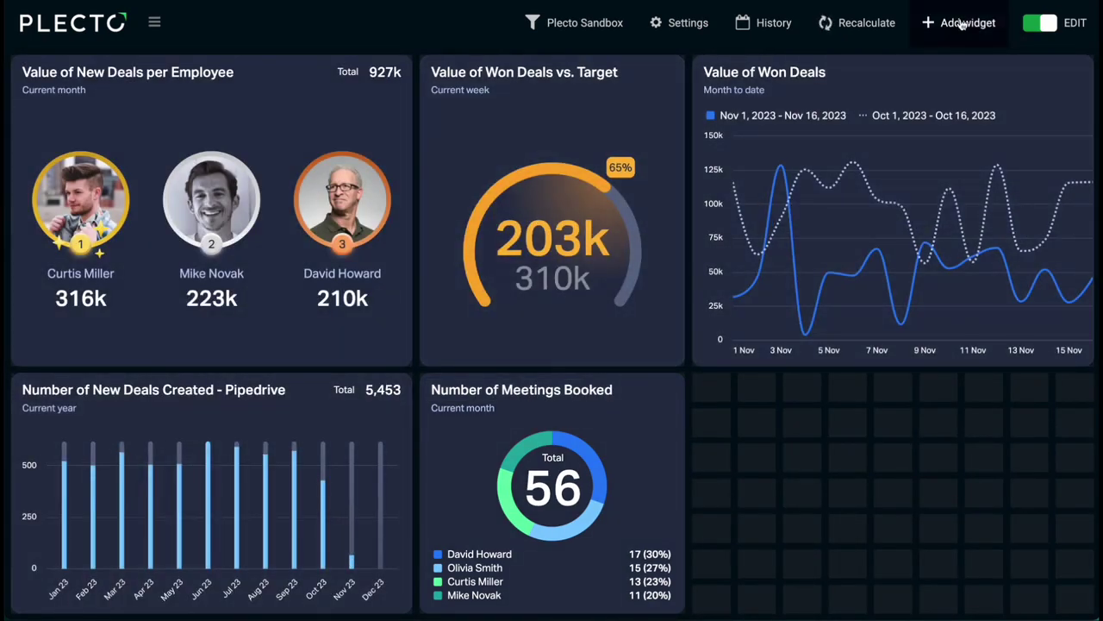
Step: Add a table widget on the grid titled 'Employees Activities'
click(961, 24)
click(897, 129)
drag(711, 391, 978, 549)
text(Employees A)
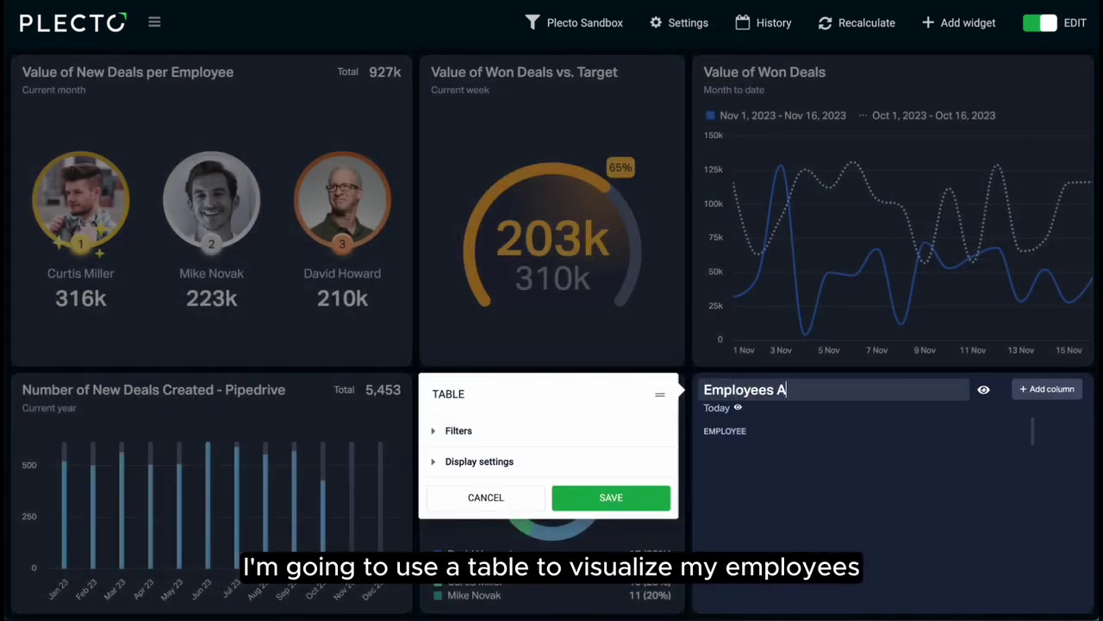
text(ctivities)
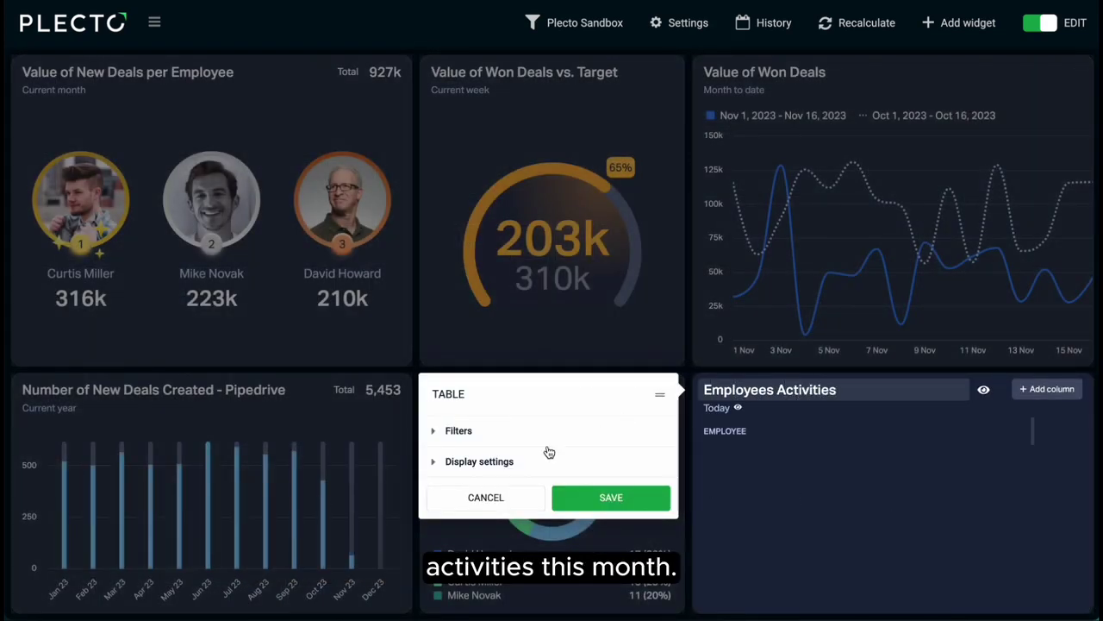
Step: Set the table's time period to Current Month and save it
click(435, 461)
click(436, 340)
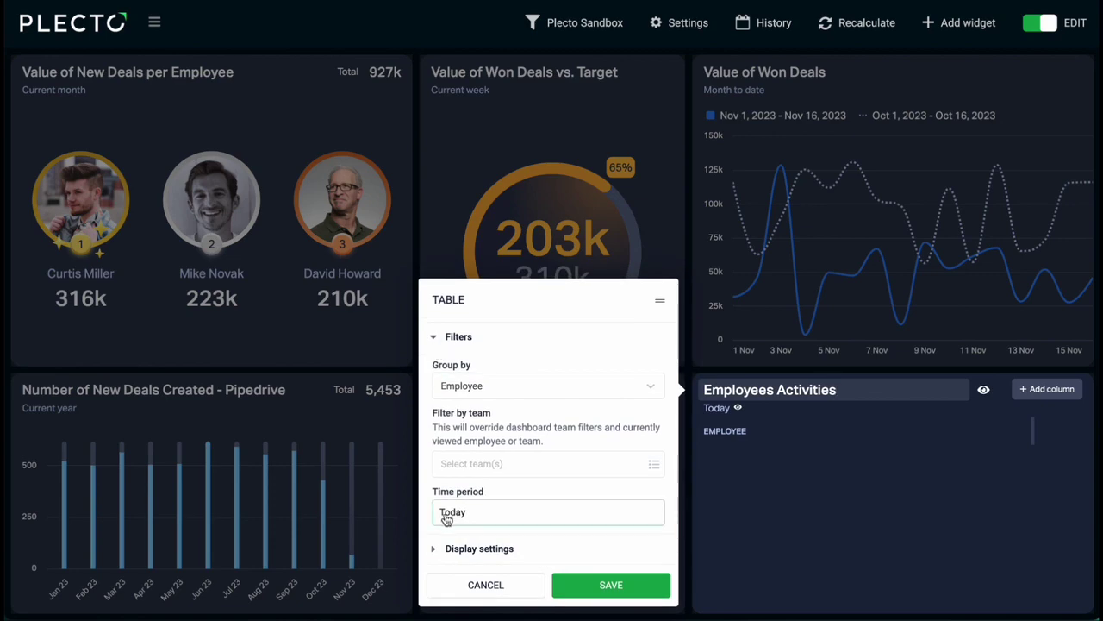
click(450, 511)
click(471, 343)
click(657, 477)
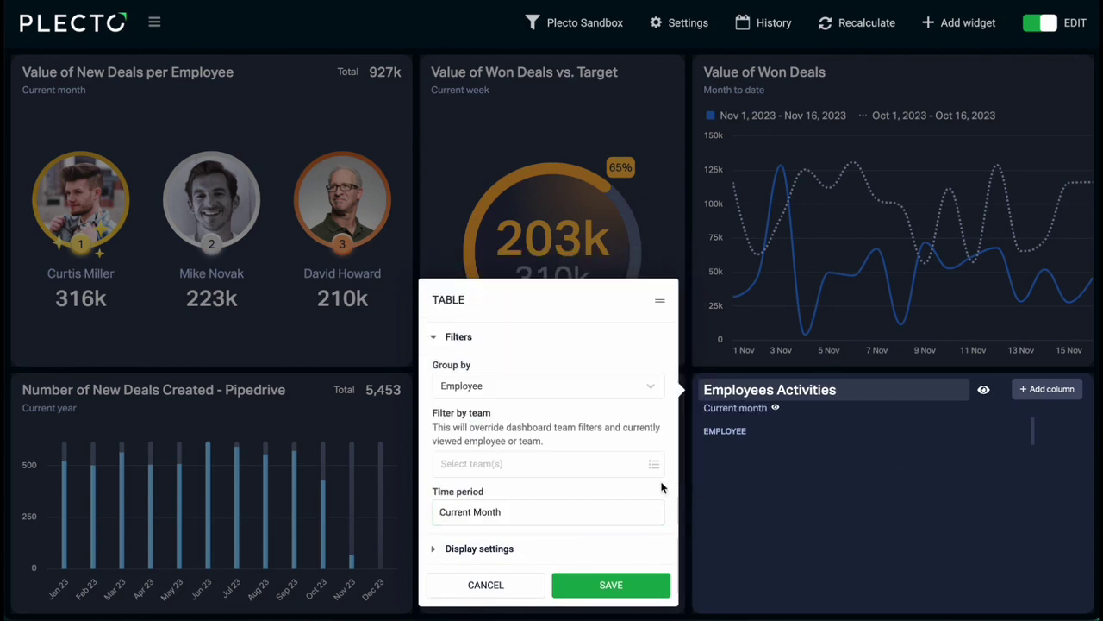
click(611, 585)
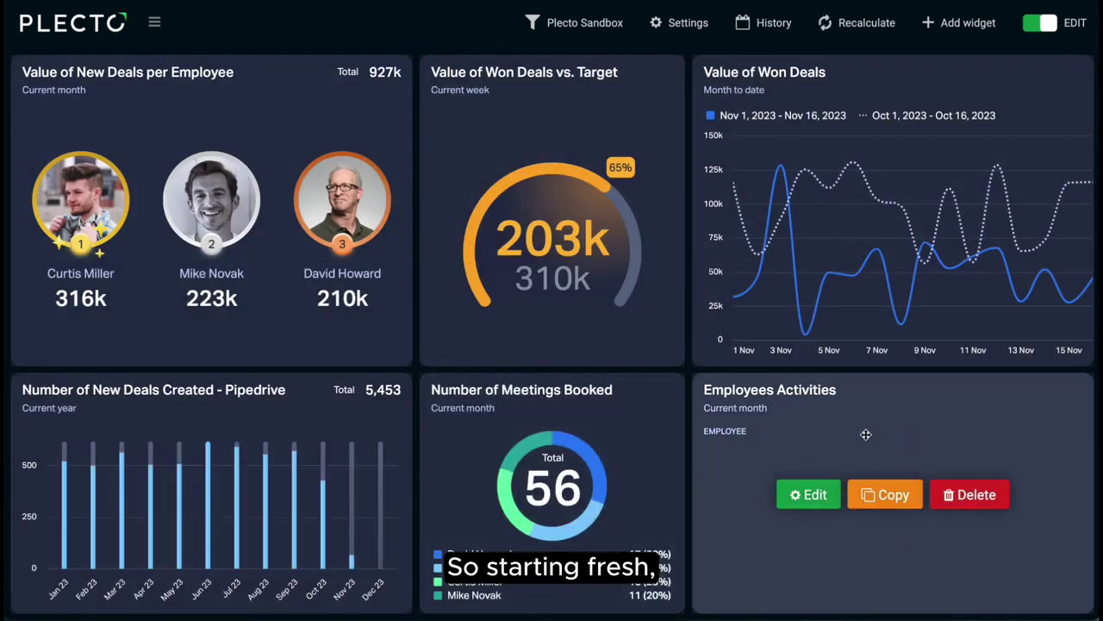
click(797, 496)
Step: Add a table column using the existing 'Value of New Deals - Pipedrive 3' formula
click(1054, 389)
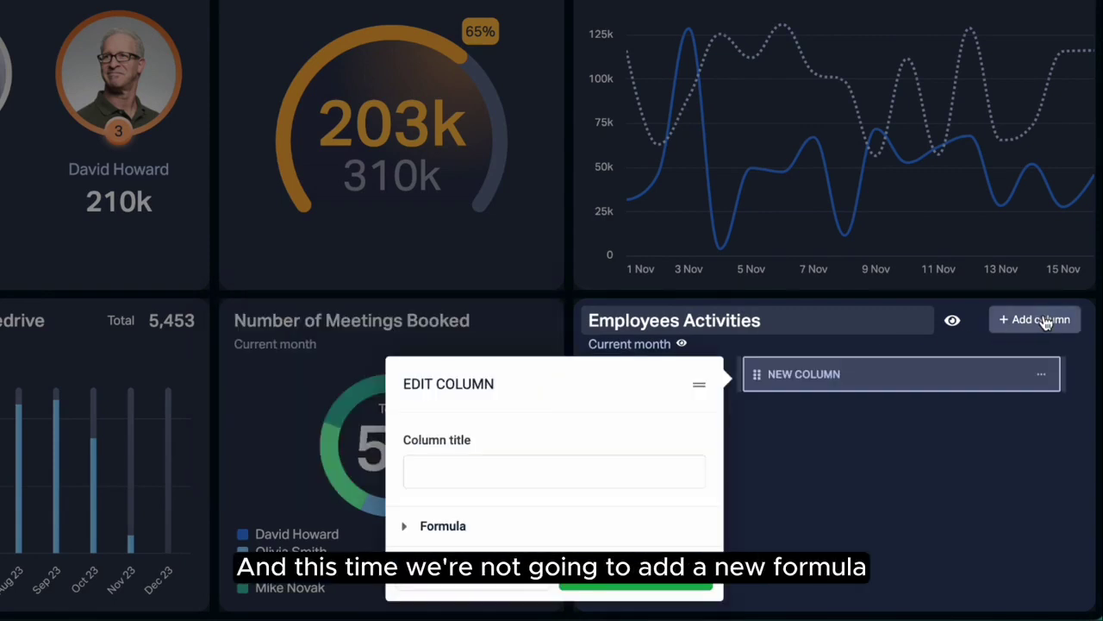
click(426, 526)
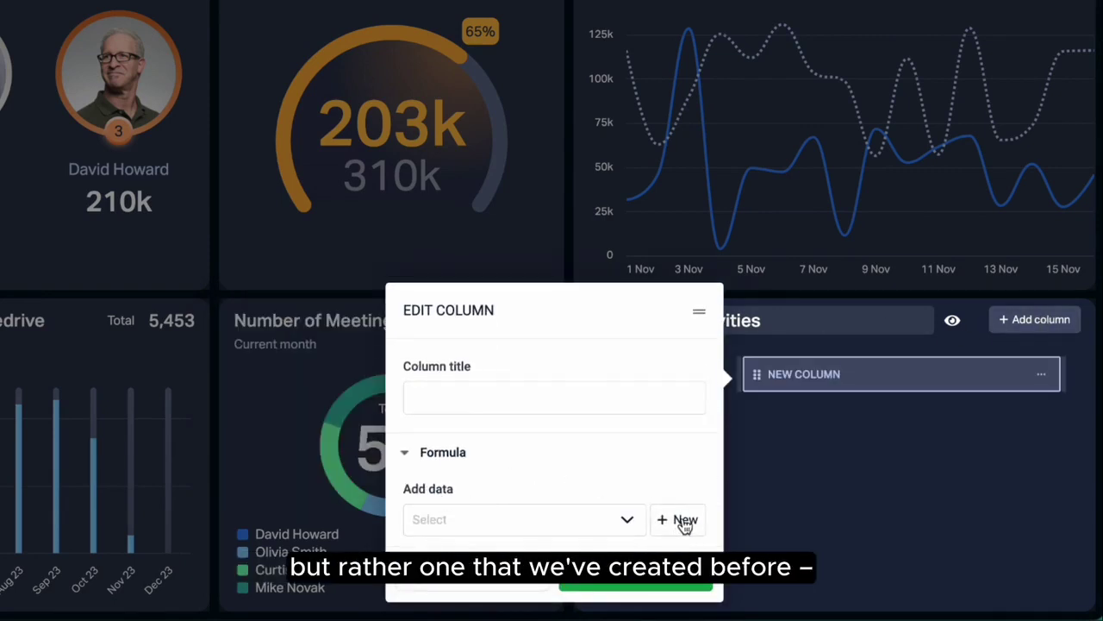
click(628, 523)
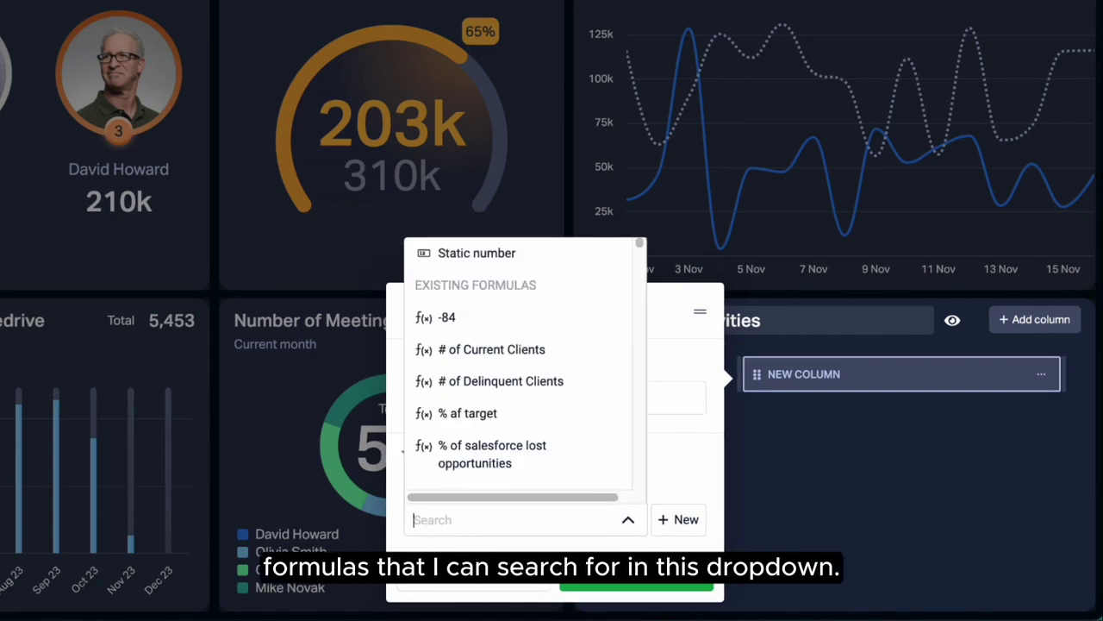
text(Value of)
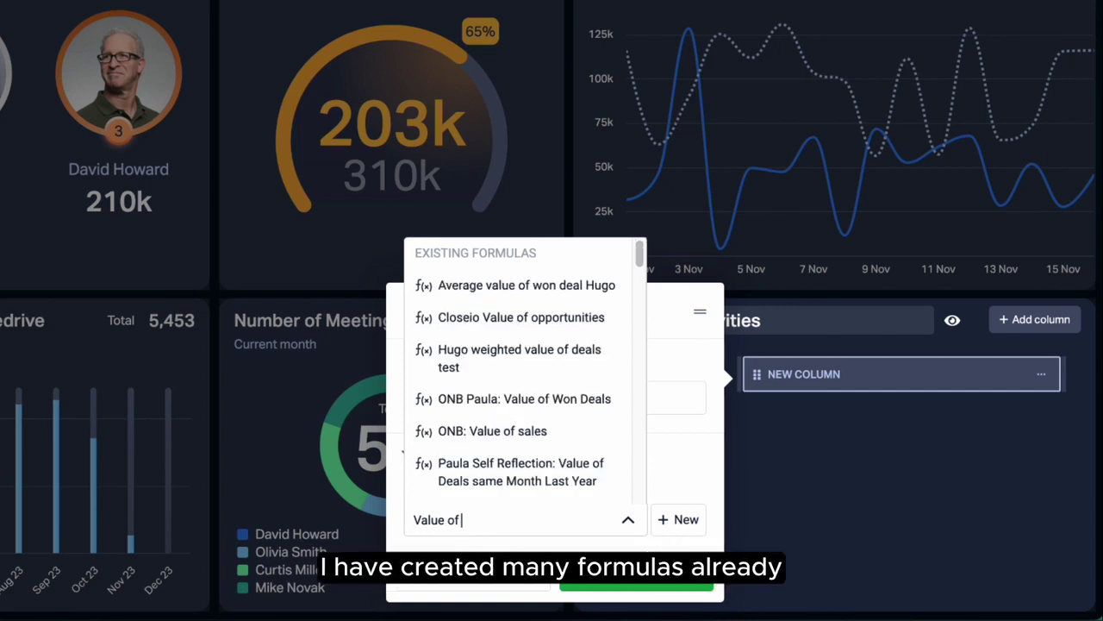
text( Won )
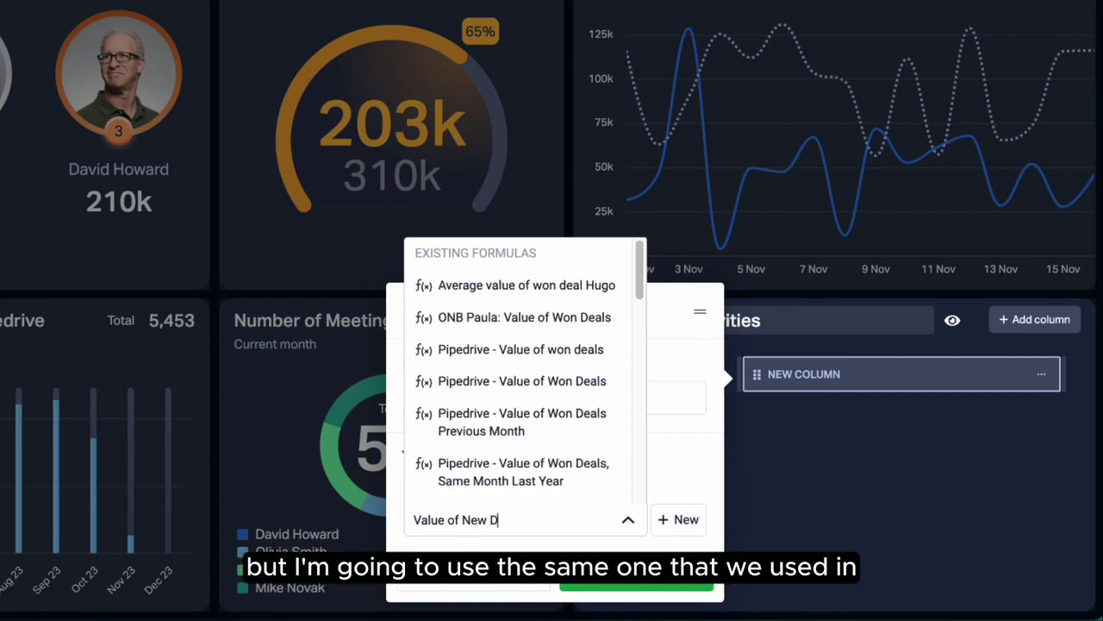
text(eals)
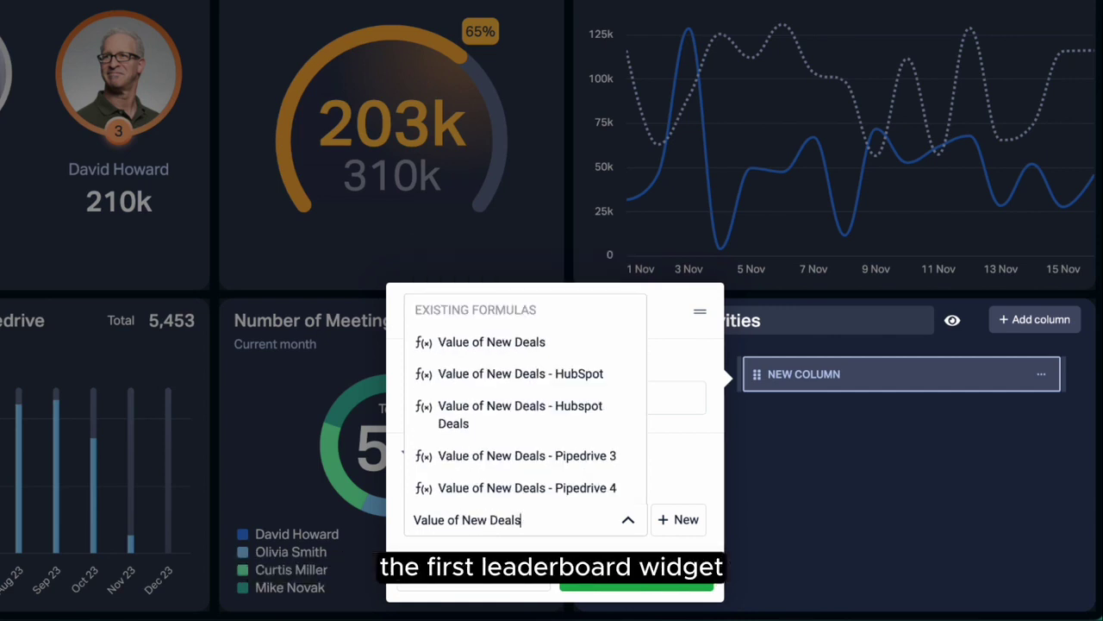
click(560, 457)
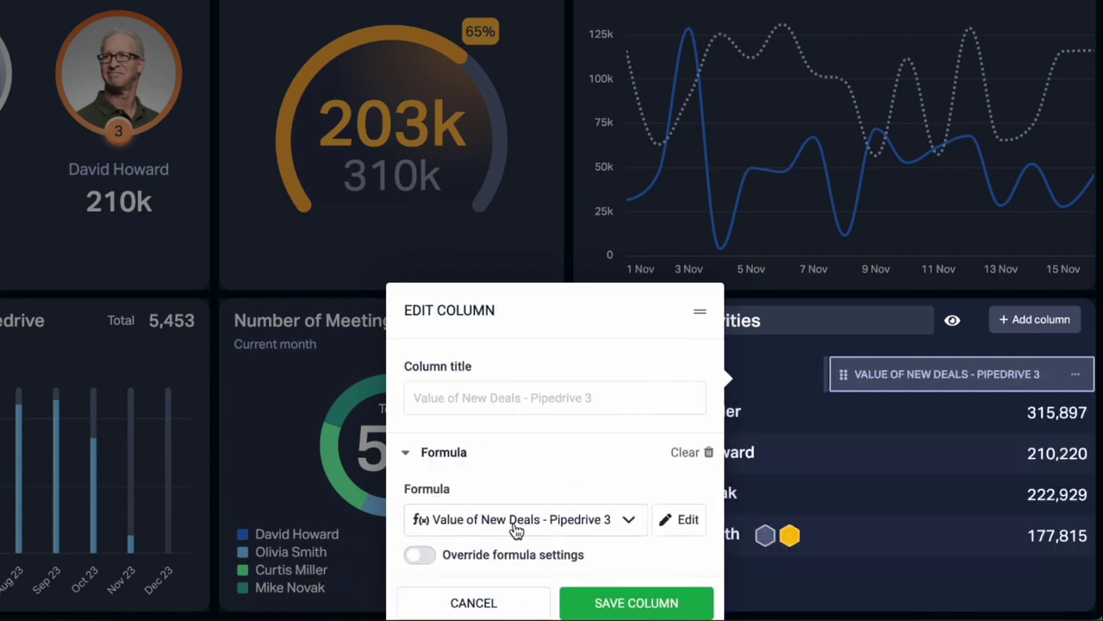
click(648, 603)
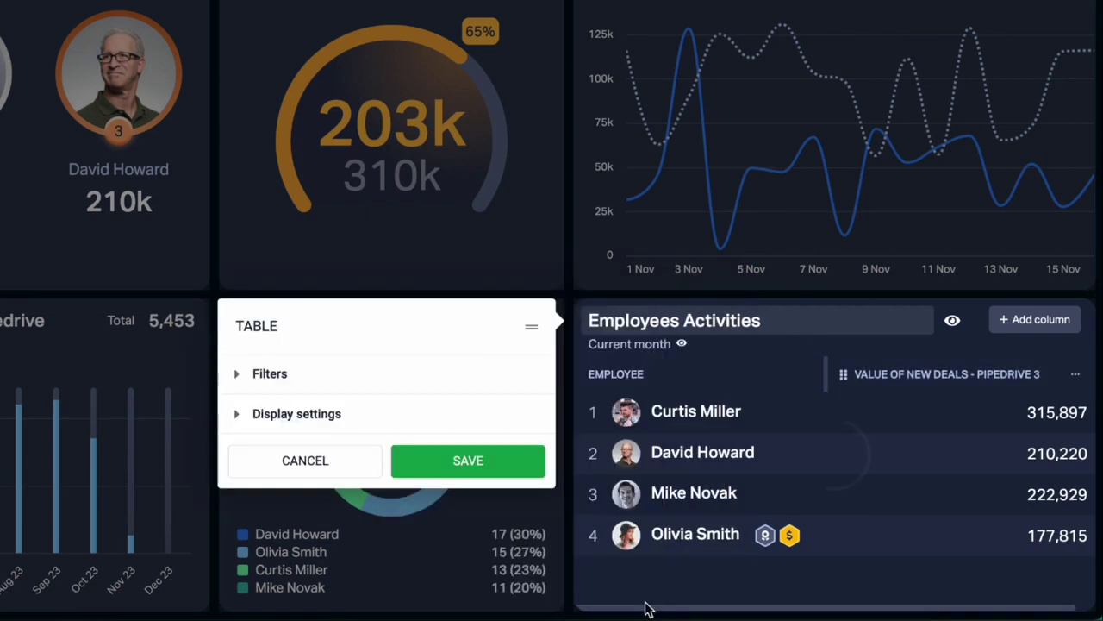
click(1000, 377)
Step: Rename the deals column to 'New Deals Value'
click(624, 470)
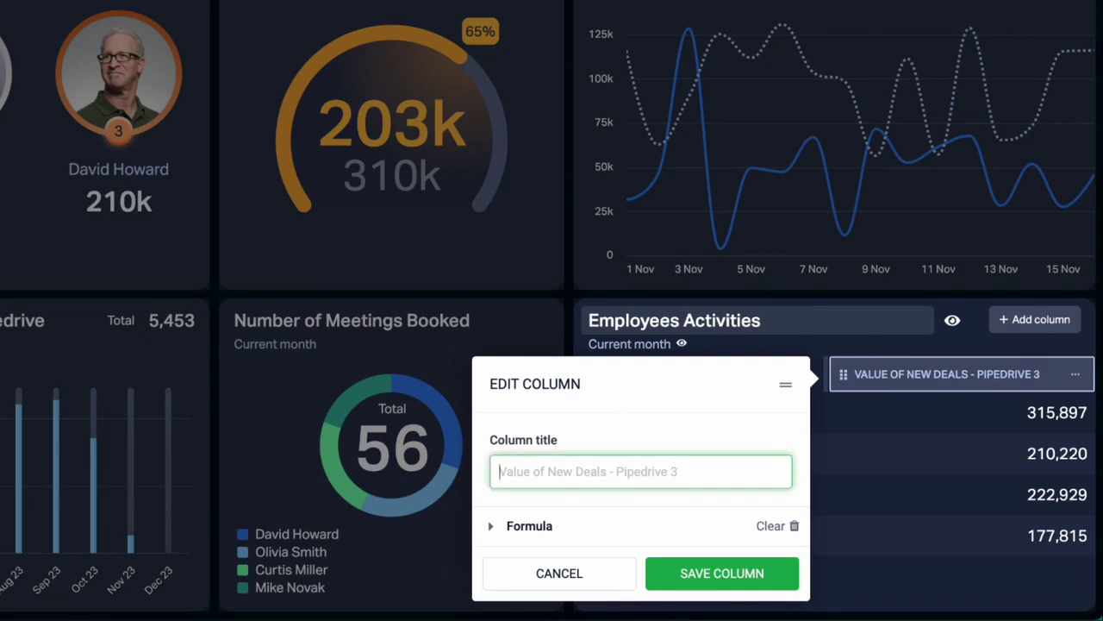
text(New Deals Value)
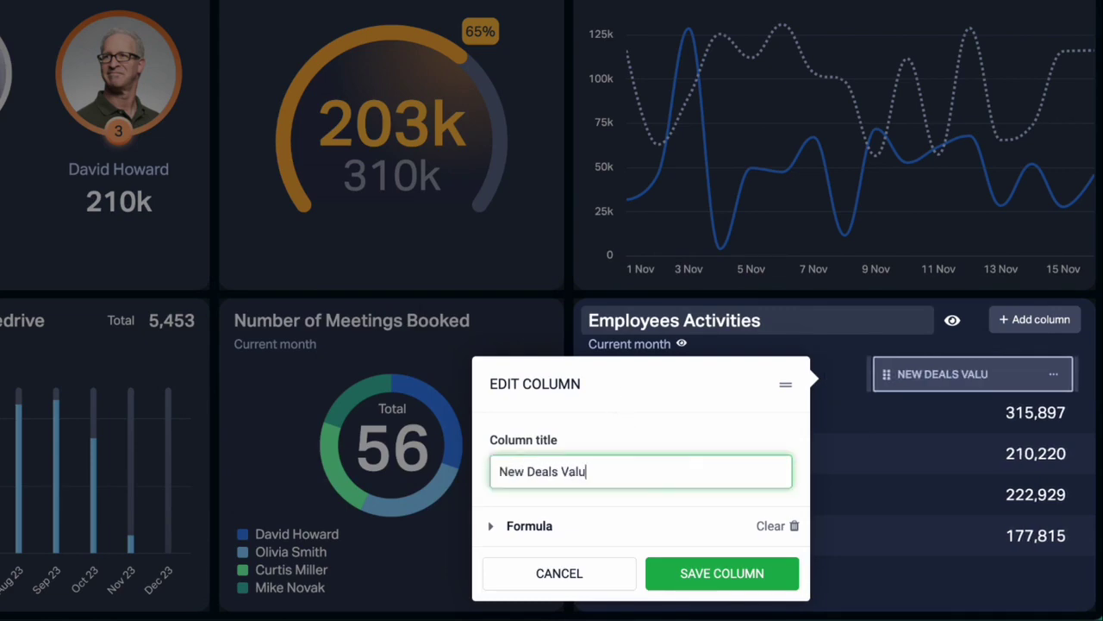
click(686, 576)
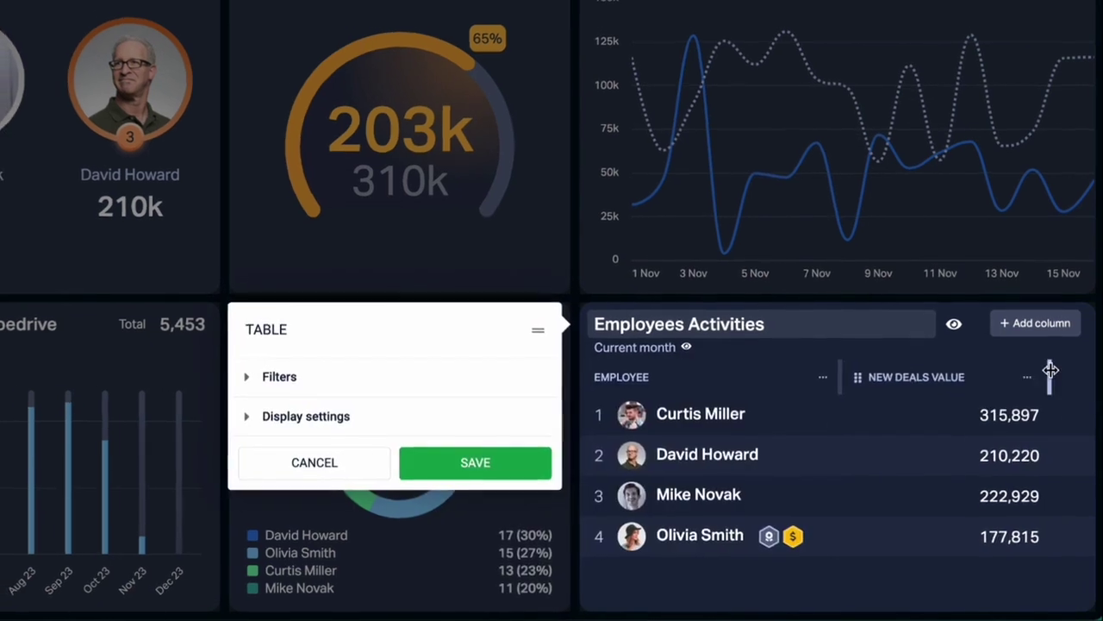
Step: Add a 'Demos Done' column with the Number of Booked Meetings Pipedrive formula
click(1034, 319)
click(638, 454)
click(888, 526)
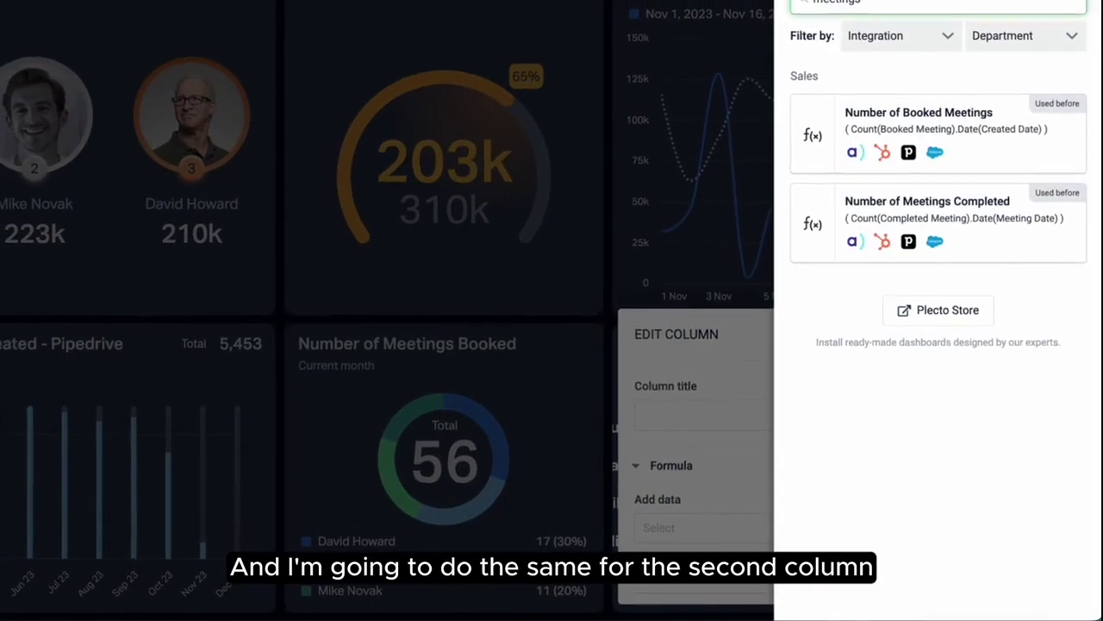
click(913, 108)
click(1003, 274)
click(844, 293)
click(943, 357)
click(879, 578)
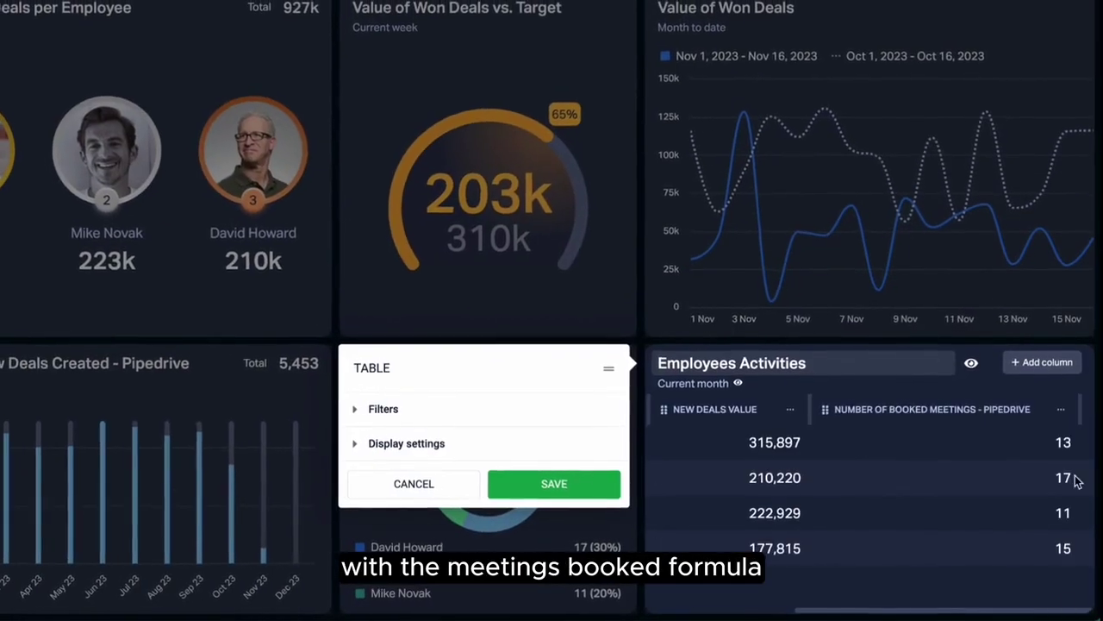
click(1065, 419)
text(Demos Done)
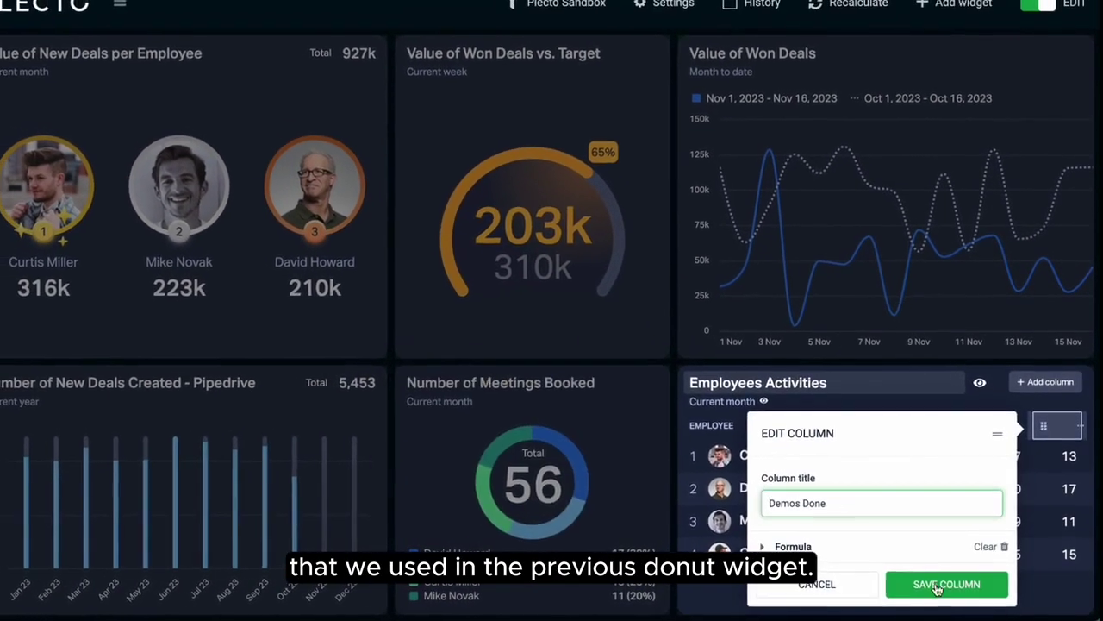
click(960, 589)
Step: Resize and reposition the leaderboard, gauge, charts and table into an even two-row, three-column grid
click(573, 487)
drag(412, 367, 365, 311)
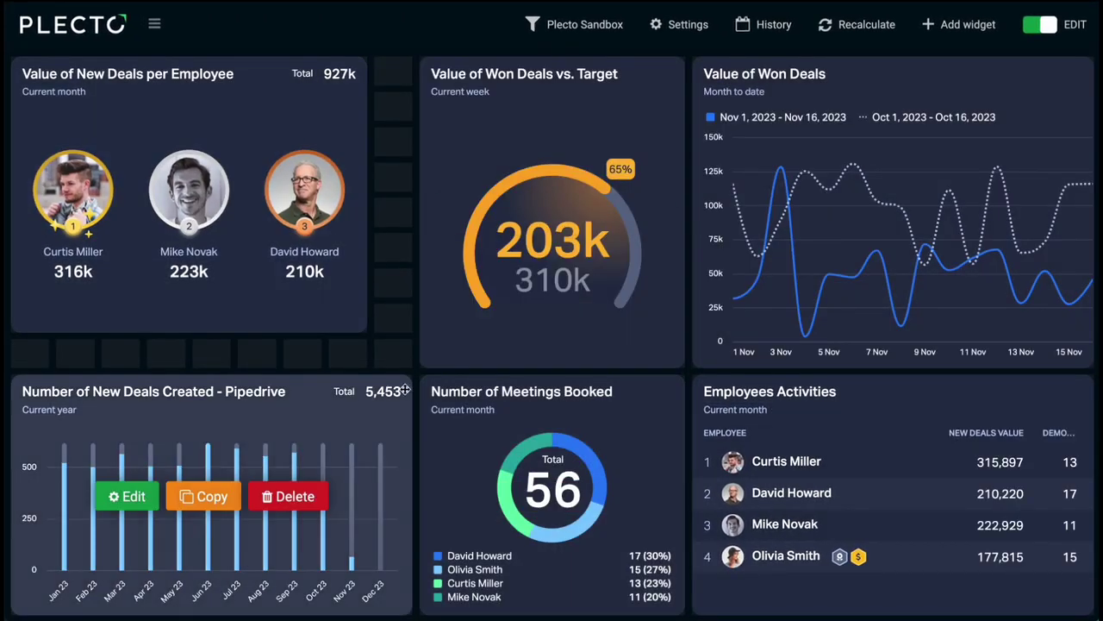
drag(413, 614, 371, 613)
drag(420, 127, 374, 127)
drag(685, 368, 626, 313)
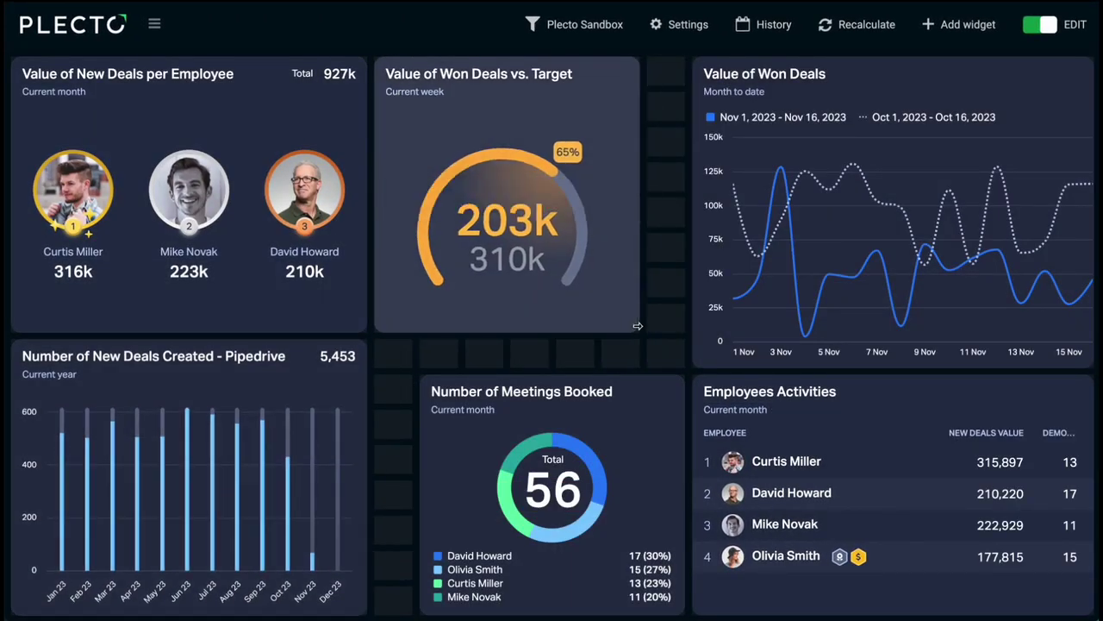
drag(692, 307, 665, 307)
drag(1093, 552, 1053, 552)
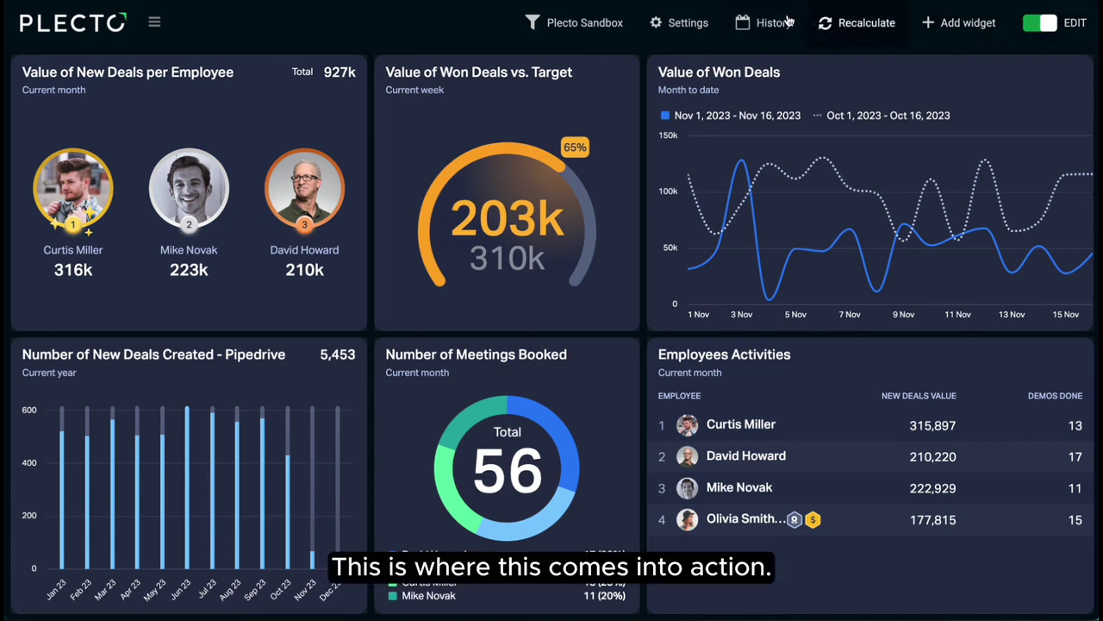
Step: Filter the dashboard data by employee, selecting only the top-ranked employee
click(576, 24)
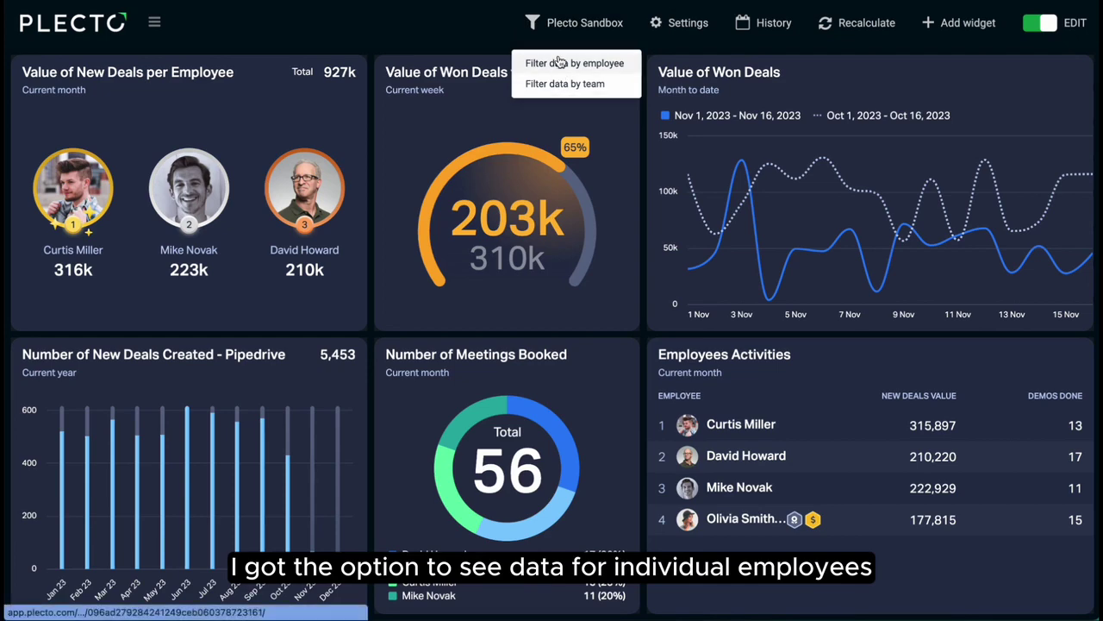
click(559, 63)
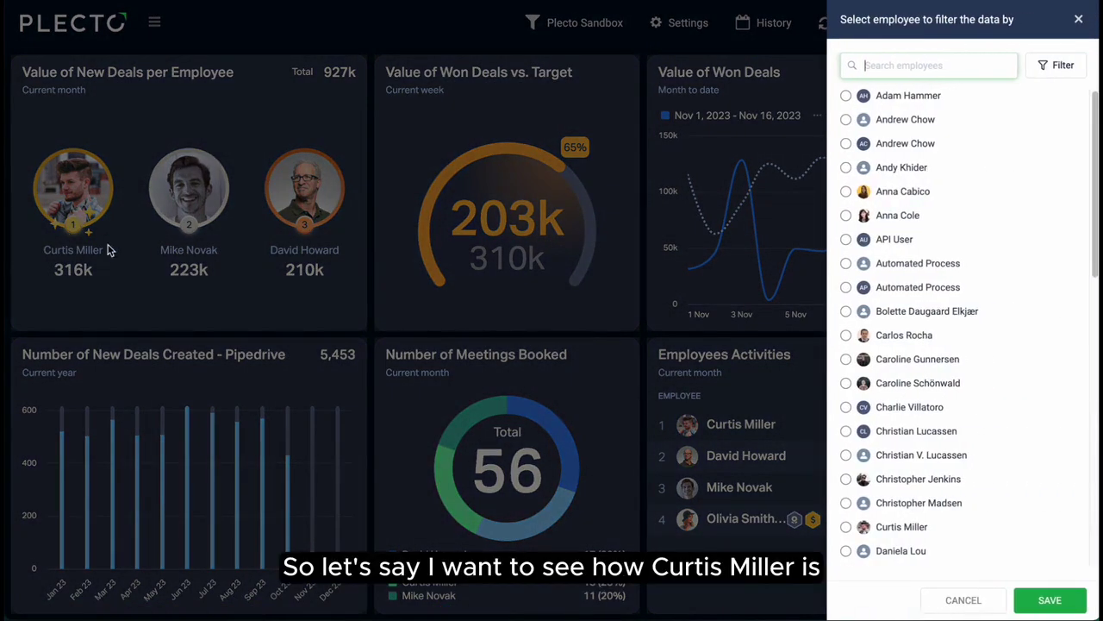
click(886, 62)
text(Curtis Miller)
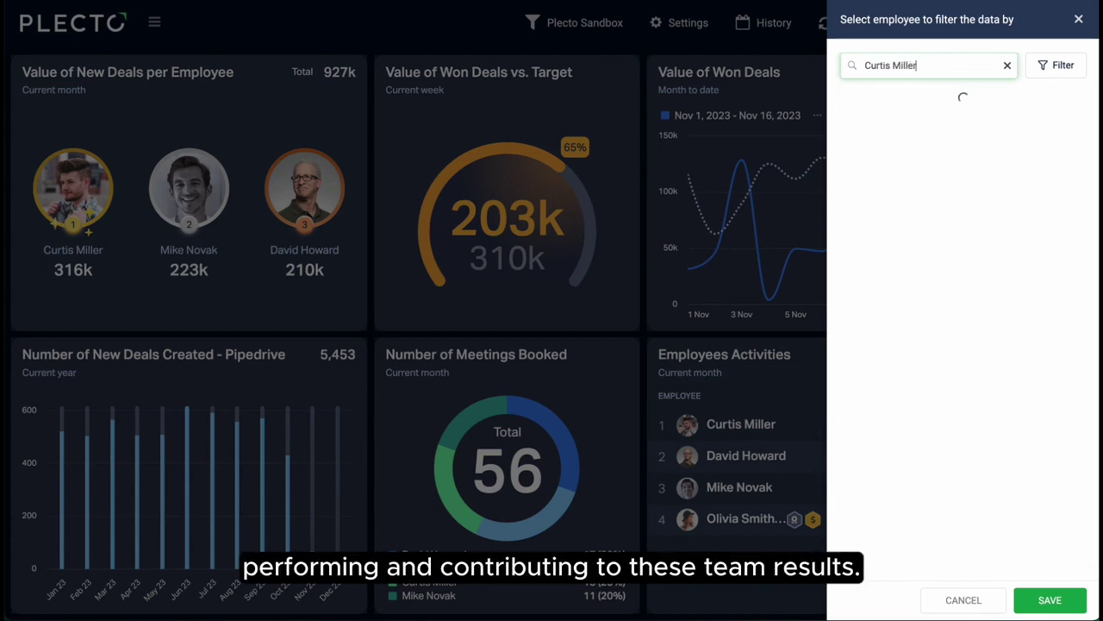
click(847, 96)
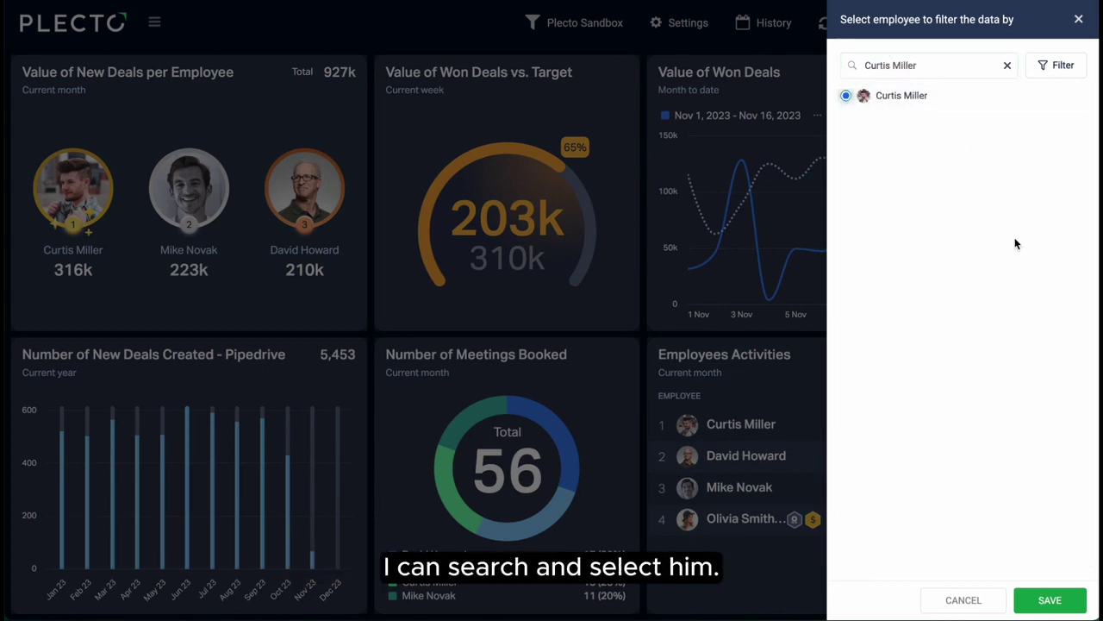
click(1050, 600)
mouse_move(1032, 464)
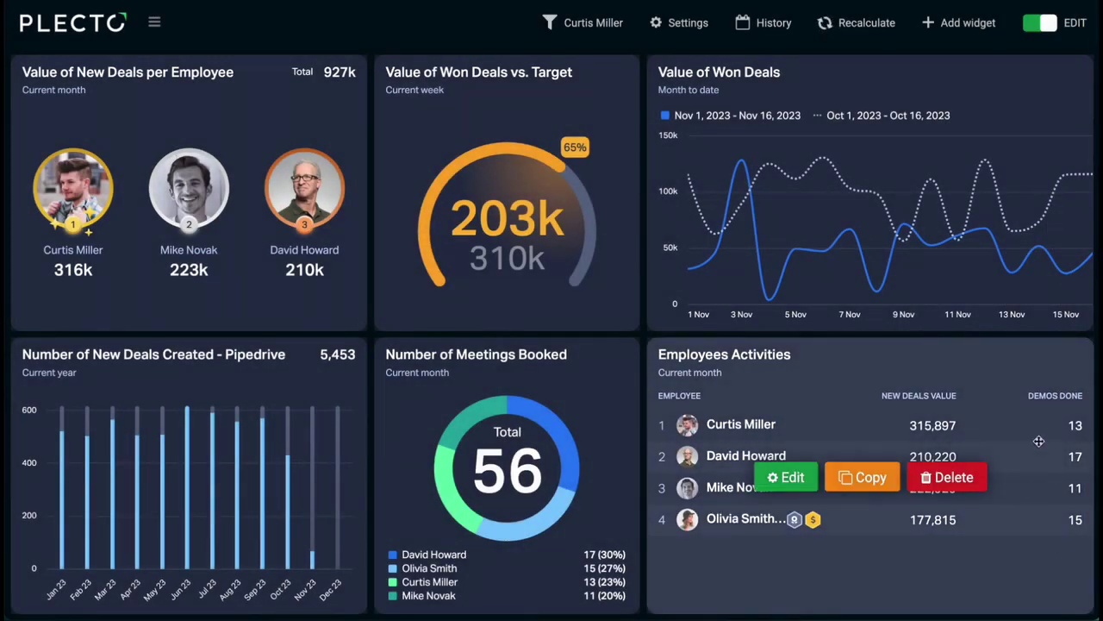